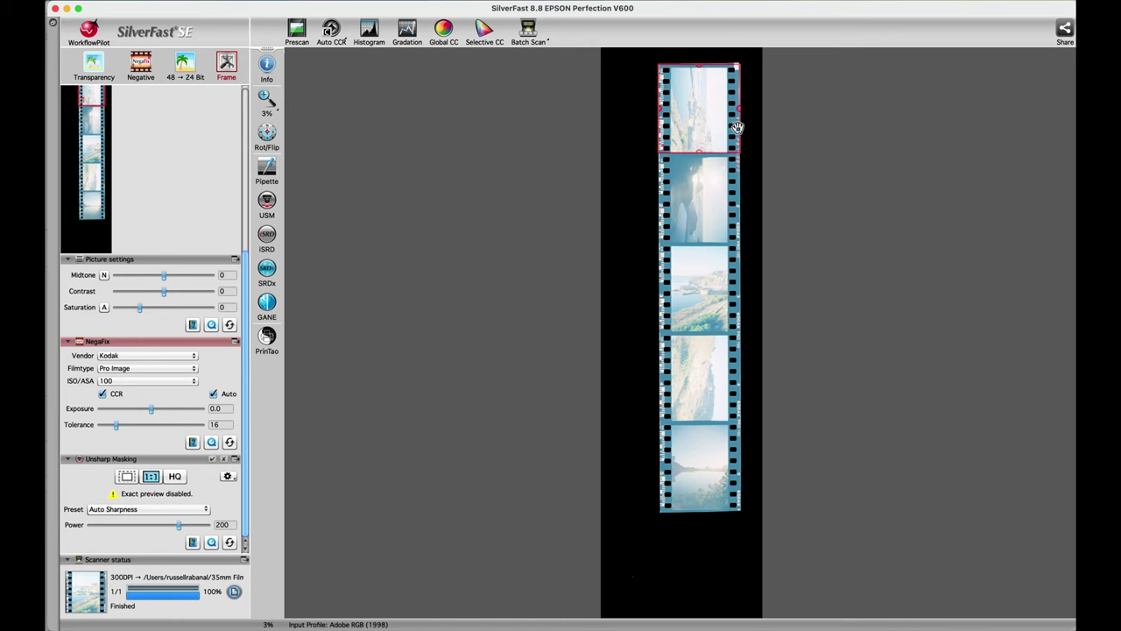
- Pull the red scan frame's right, left and top edges in to fit the first film frame
left_click_drag(739, 133, 727, 138)
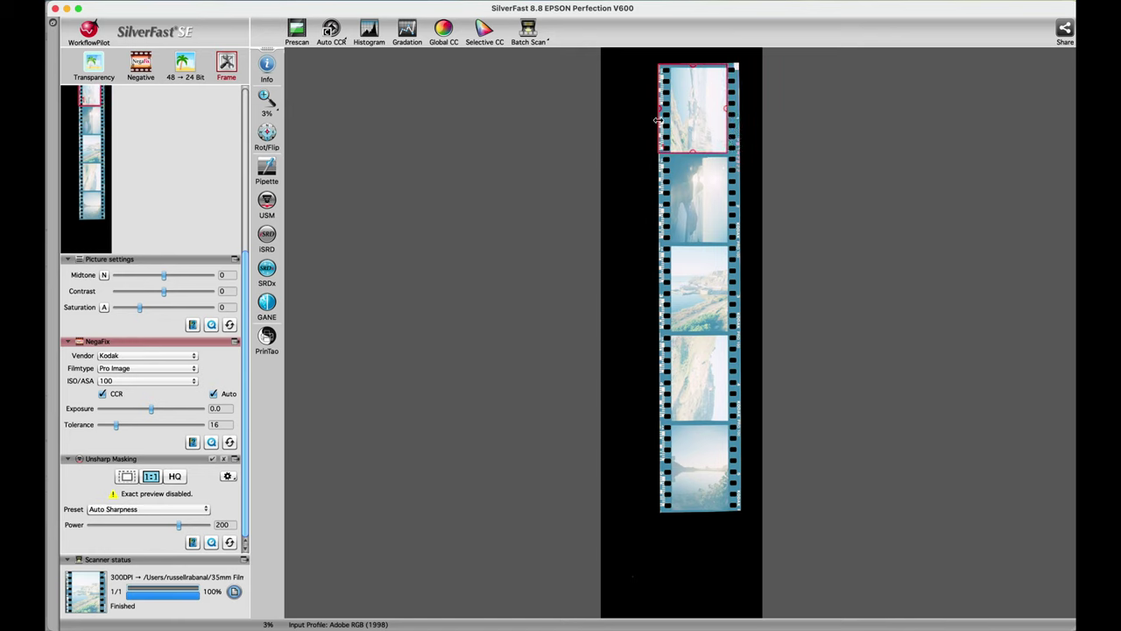
left_click_drag(657, 120, 670, 127)
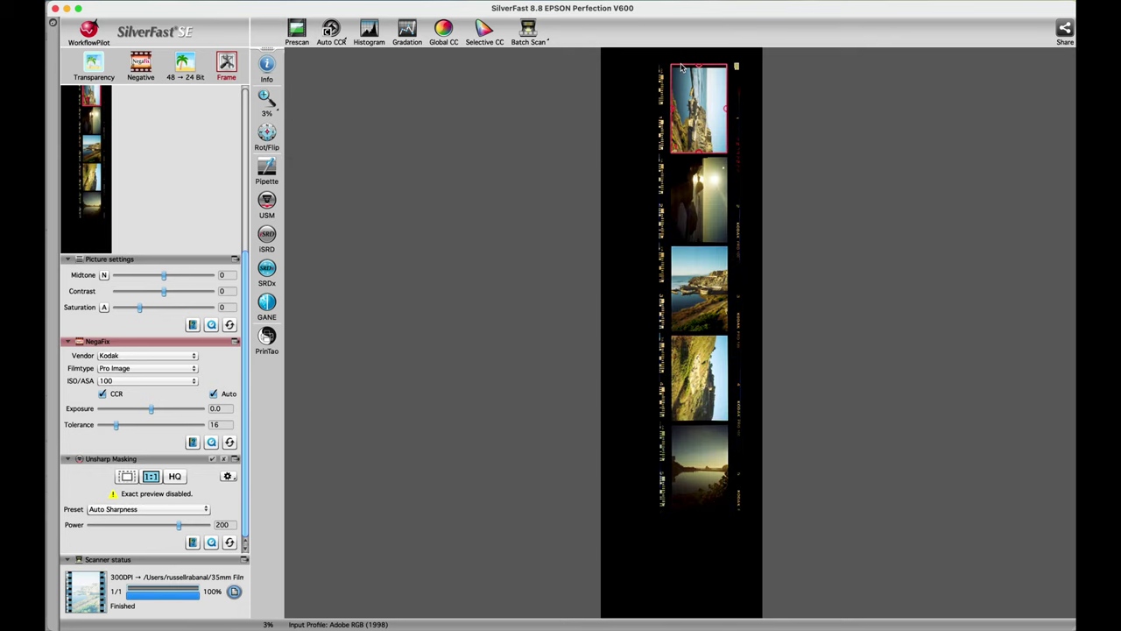
left_click_drag(682, 68, 683, 71)
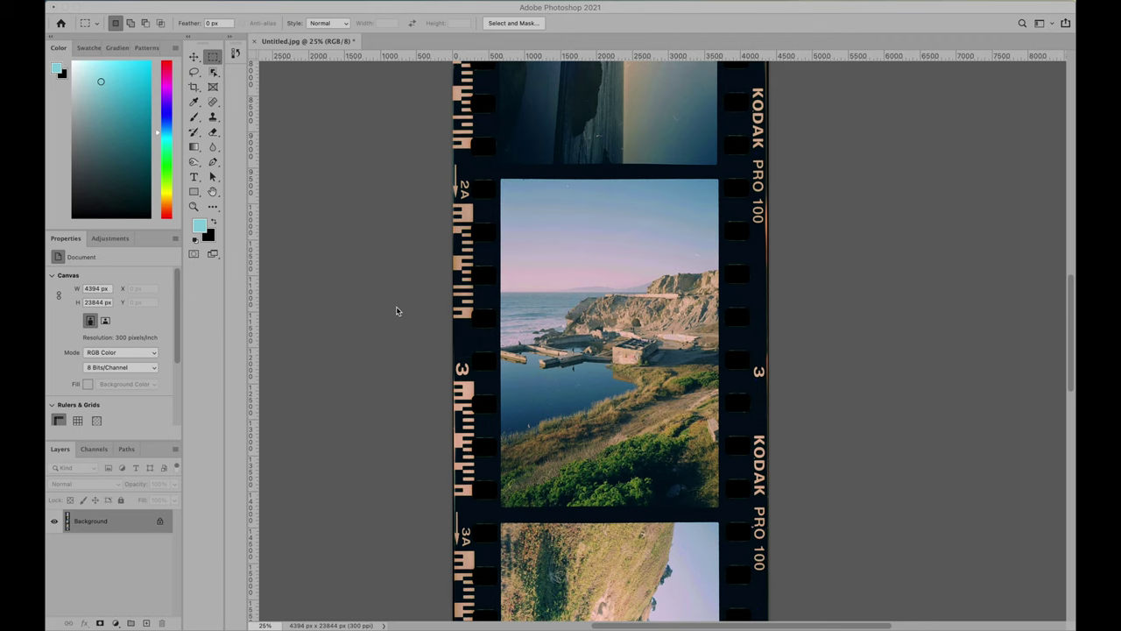
- Zoom the Photoshop Untitled.jpg strip out to 6.25%, then return to SilverFast
left_click(396, 312)
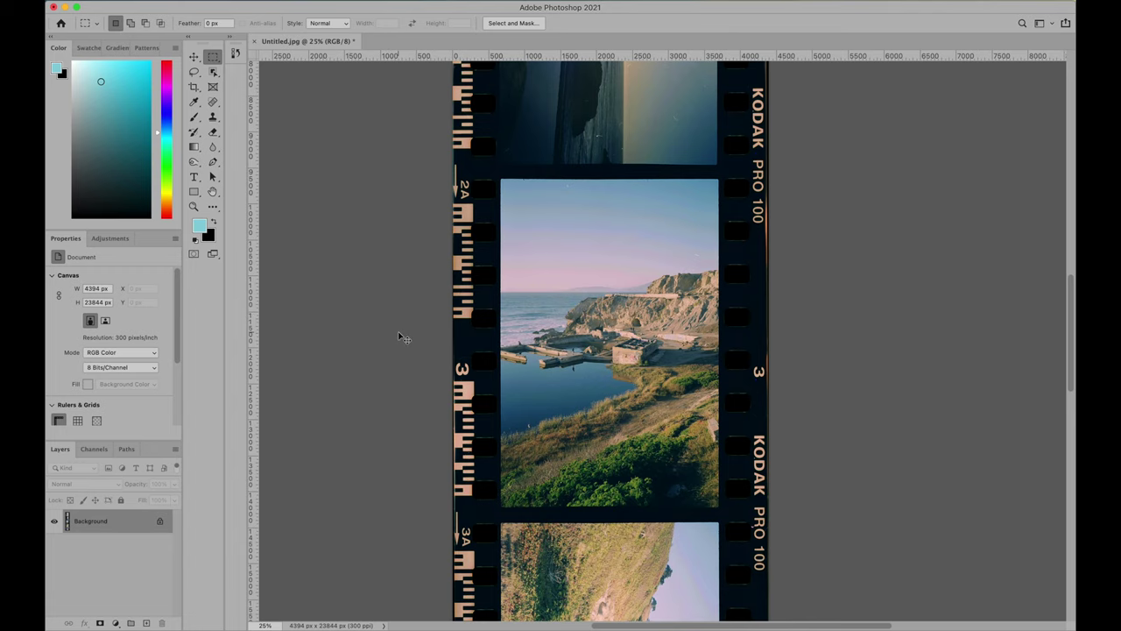
key("super+minus")
key("super+minus")
key("super+minus")
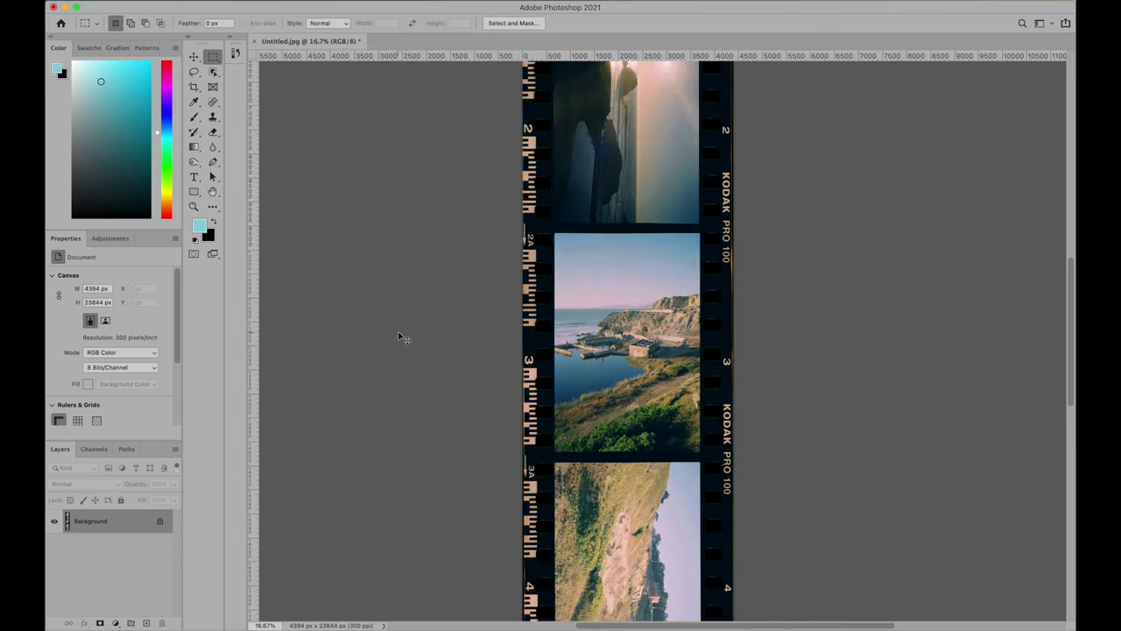
key("super+minus")
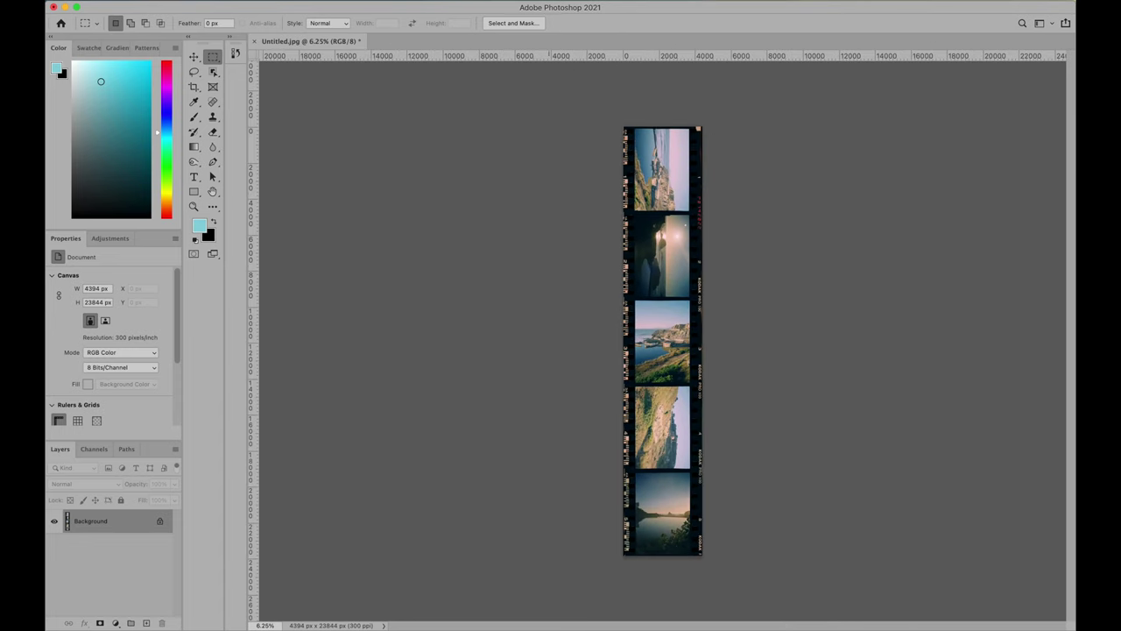
mouse_move(542, 624)
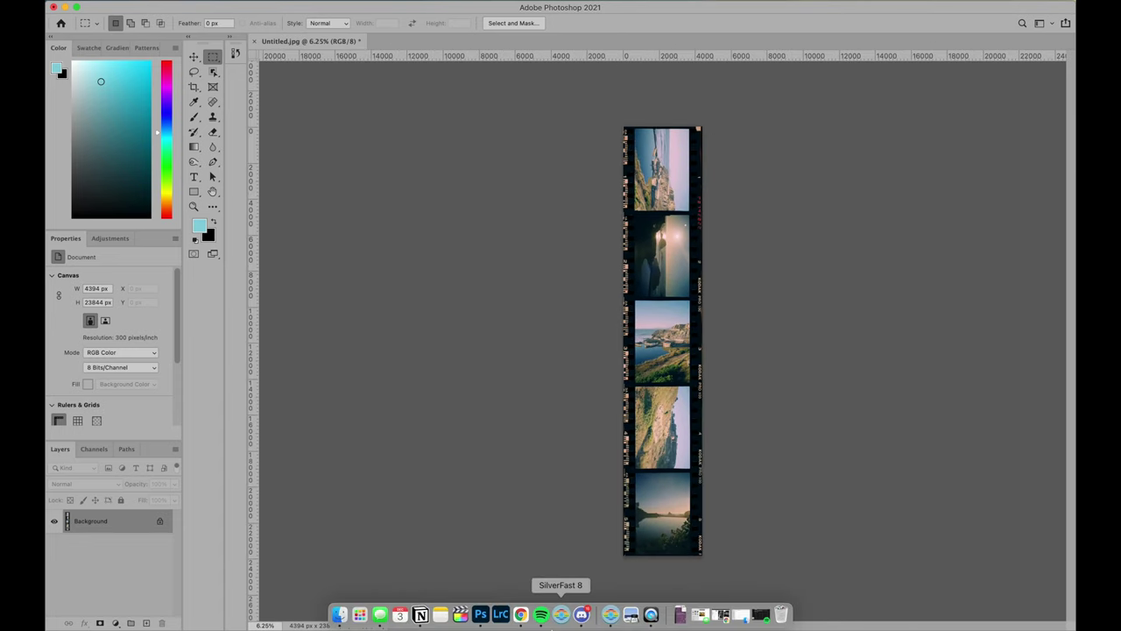
left_click(562, 615)
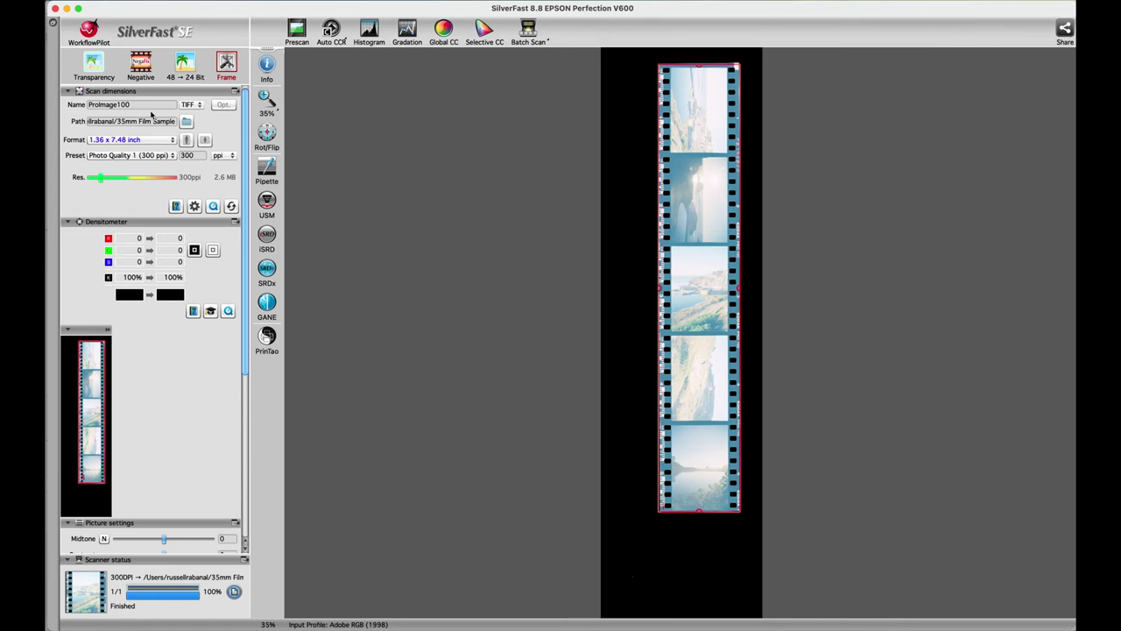
- Set the scan resolution to 3200 ppi and run a new prescan
left_click_drag(100, 178, 152, 177)
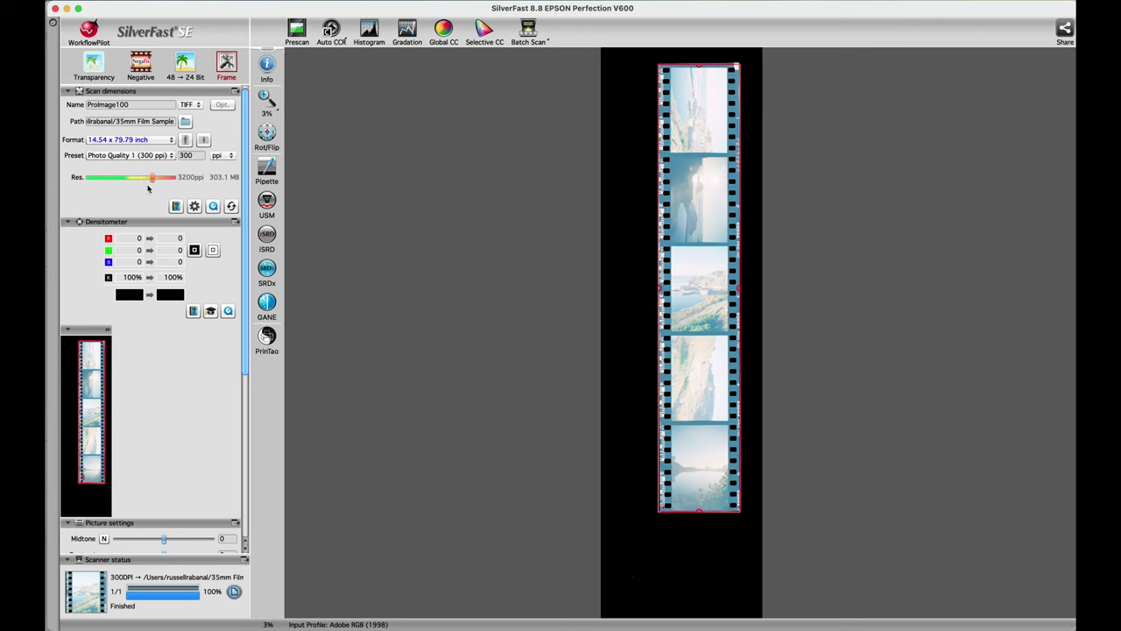
left_click(296, 35)
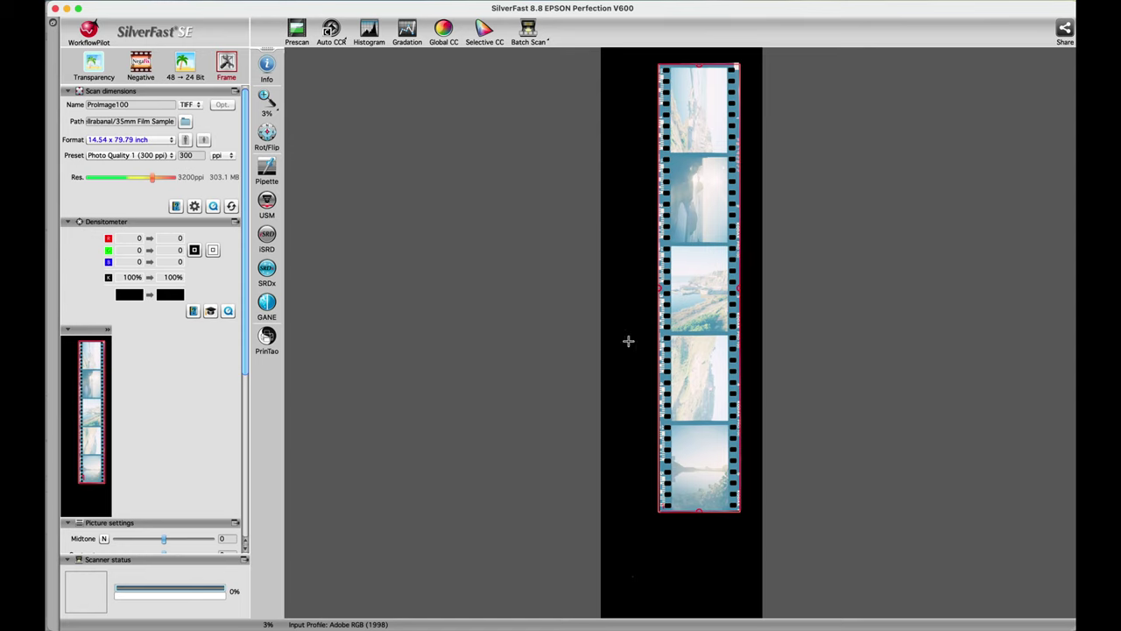
scroll(199, 365, "down", 5)
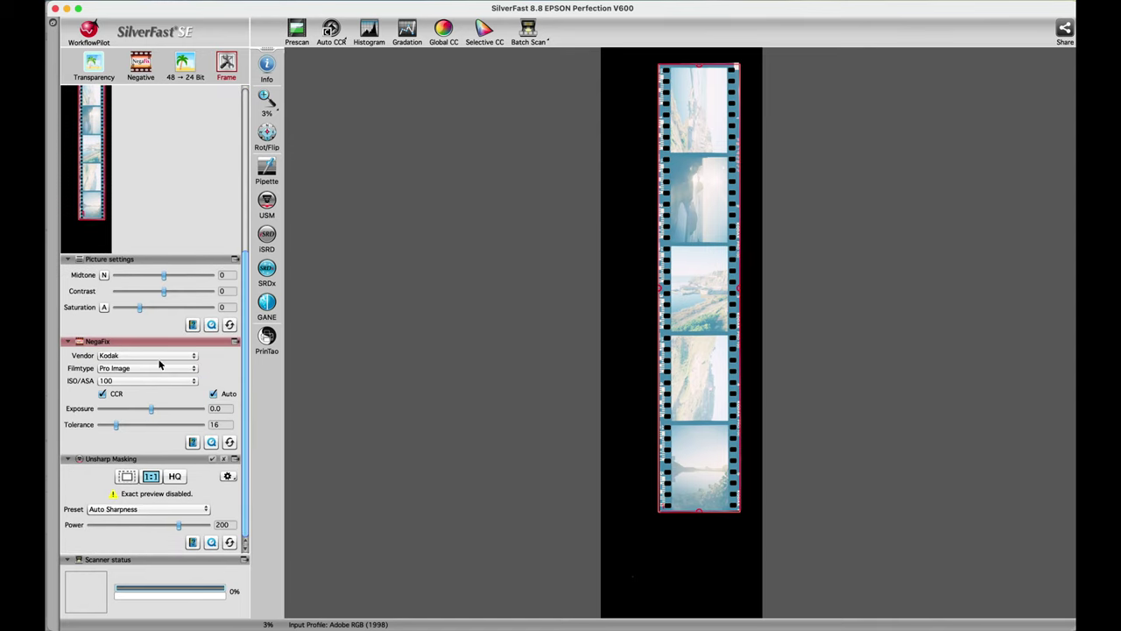
- Keep the NegaFix ISO/ASA film speed at 100 and start a batch scan
left_click(160, 383)
left_click(160, 383)
left_click(160, 383)
left_click(158, 370)
left_click(528, 31)
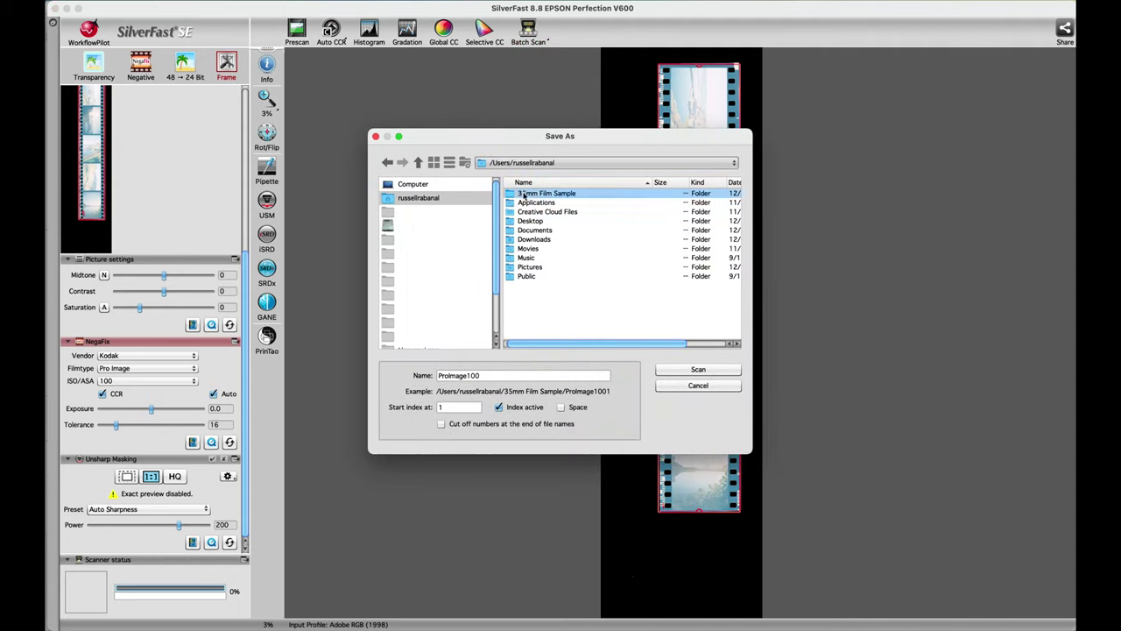
- Save the batch scan as ProImage100 in the 35mm Film Sample folder and scan
double_click(523, 195)
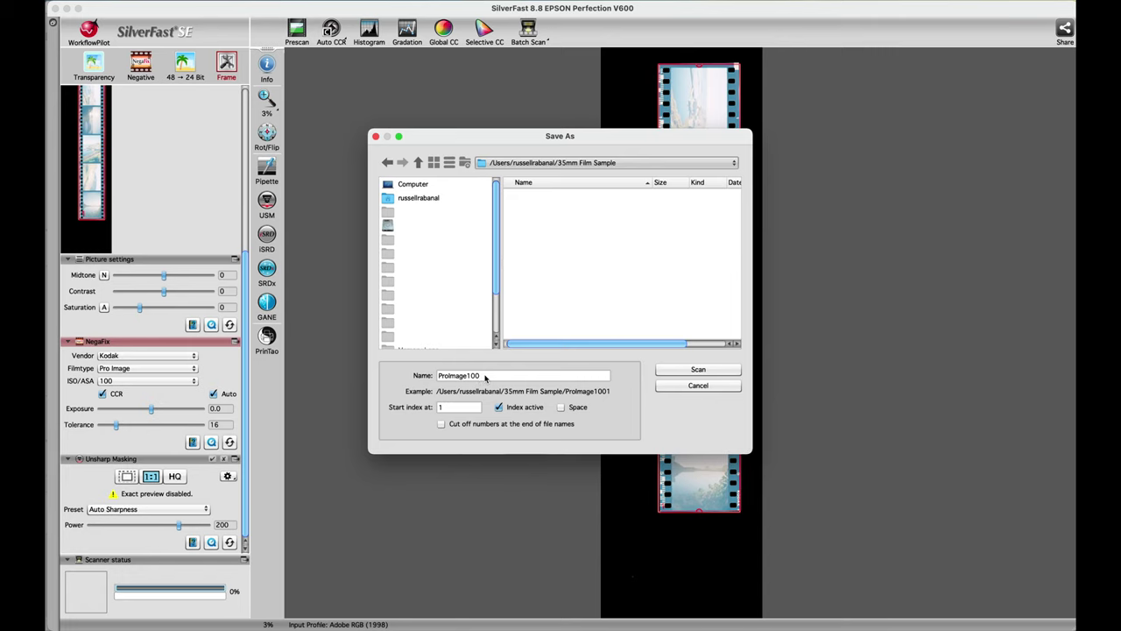
left_click(679, 374)
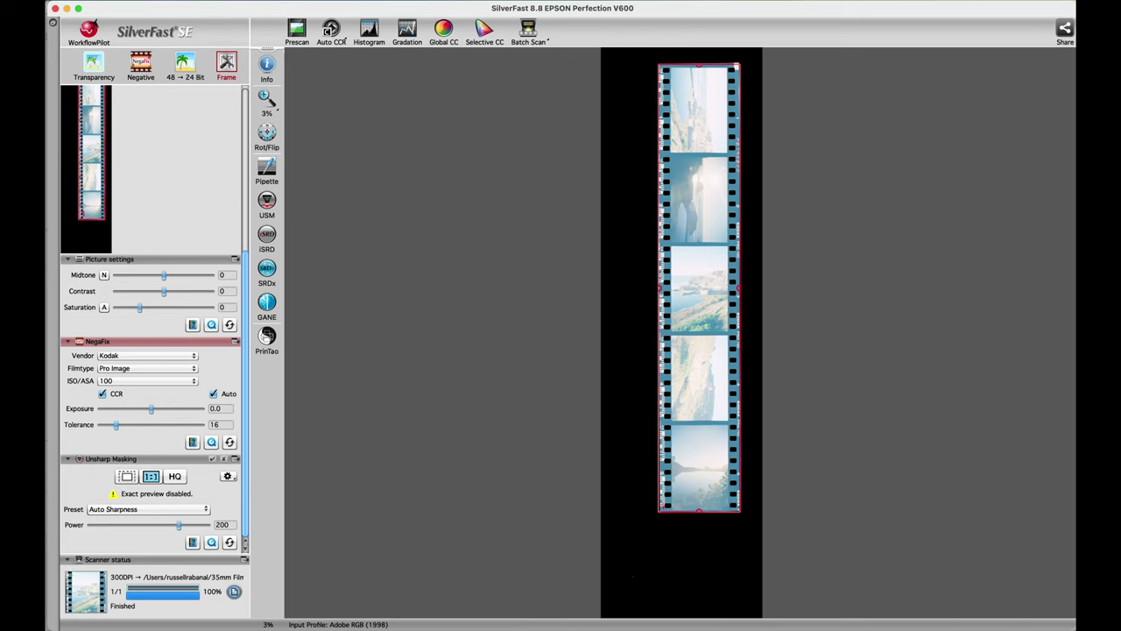
- Drag ProImage100-1.tif from the 35mm Film Sample folder into Photoshop as a new document
mouse_move(483, 618)
left_click(481, 616)
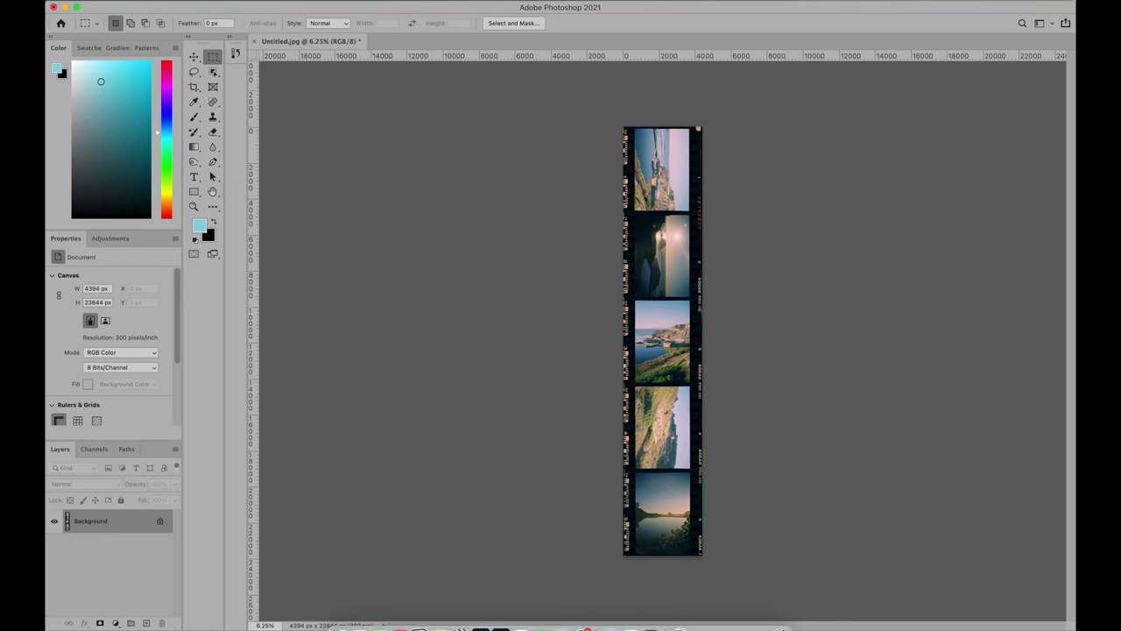
left_click(340, 616)
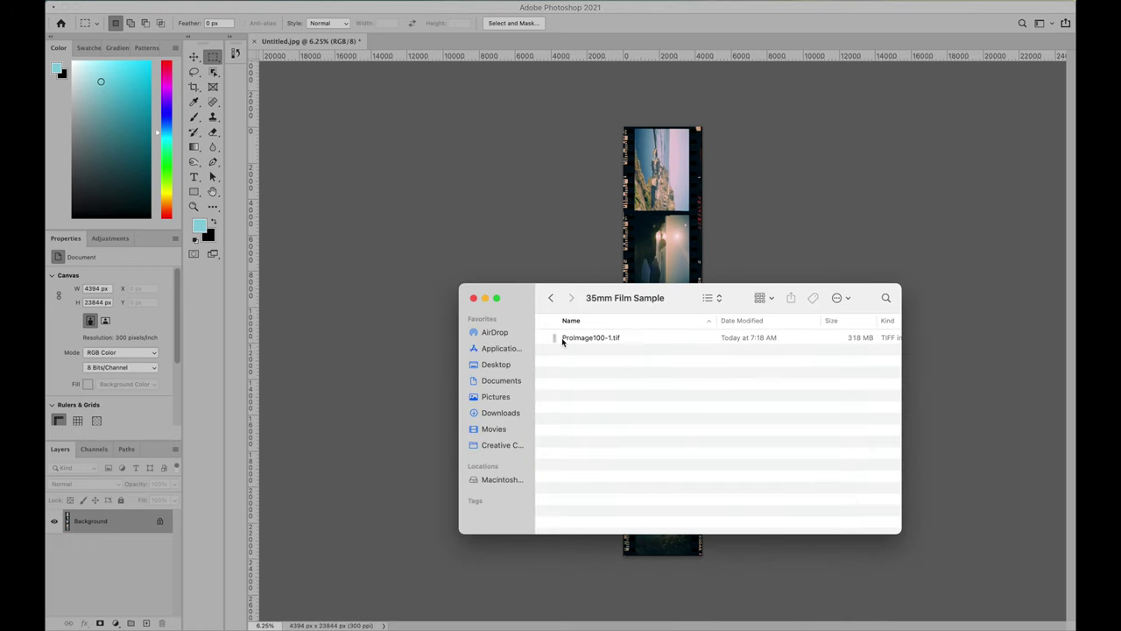
left_click(574, 342)
left_click_drag(574, 342, 416, 42)
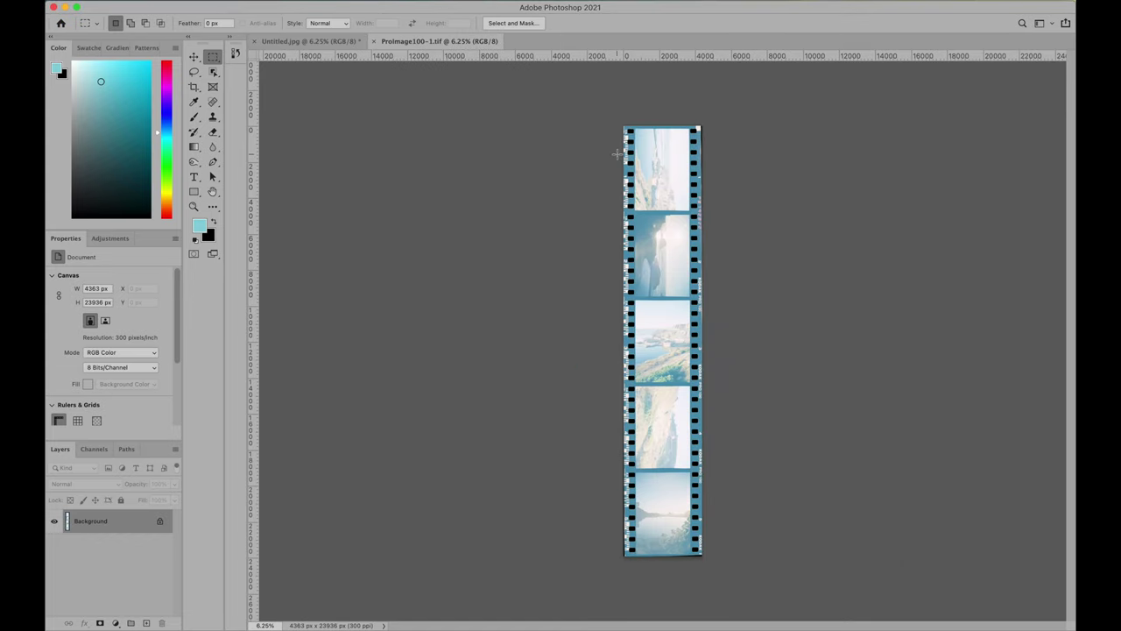
- Zoom and scroll through the pale ProImage100-1.tif strip, then bring up Image adjustments
key("super+equal")
key("super+equal")
key("super+equal")
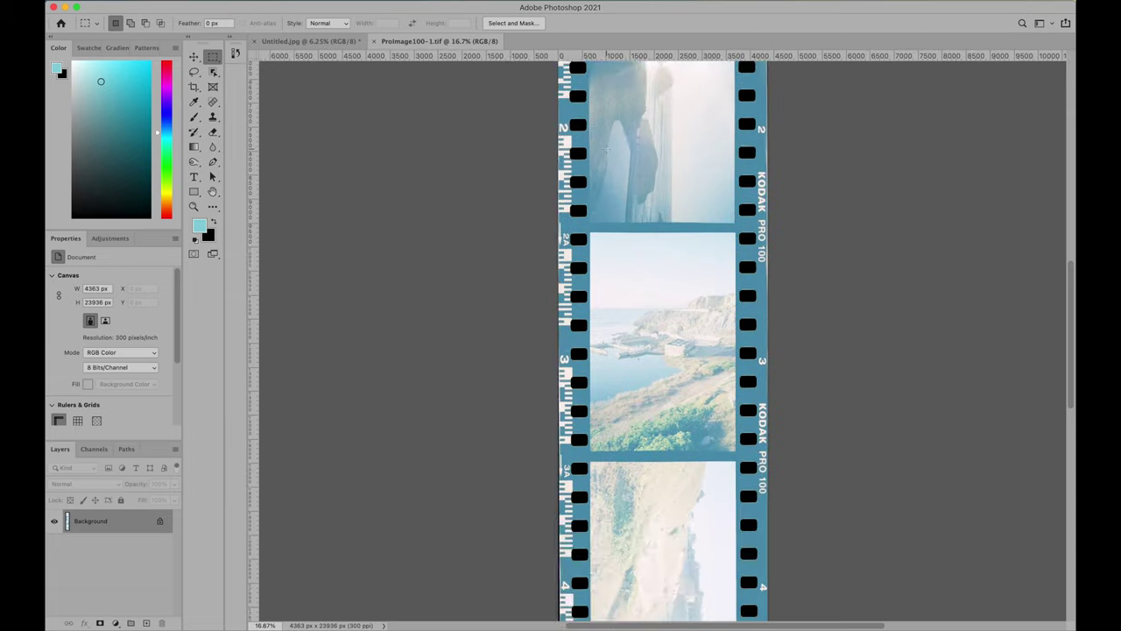
scroll(606, 149, "down", 20)
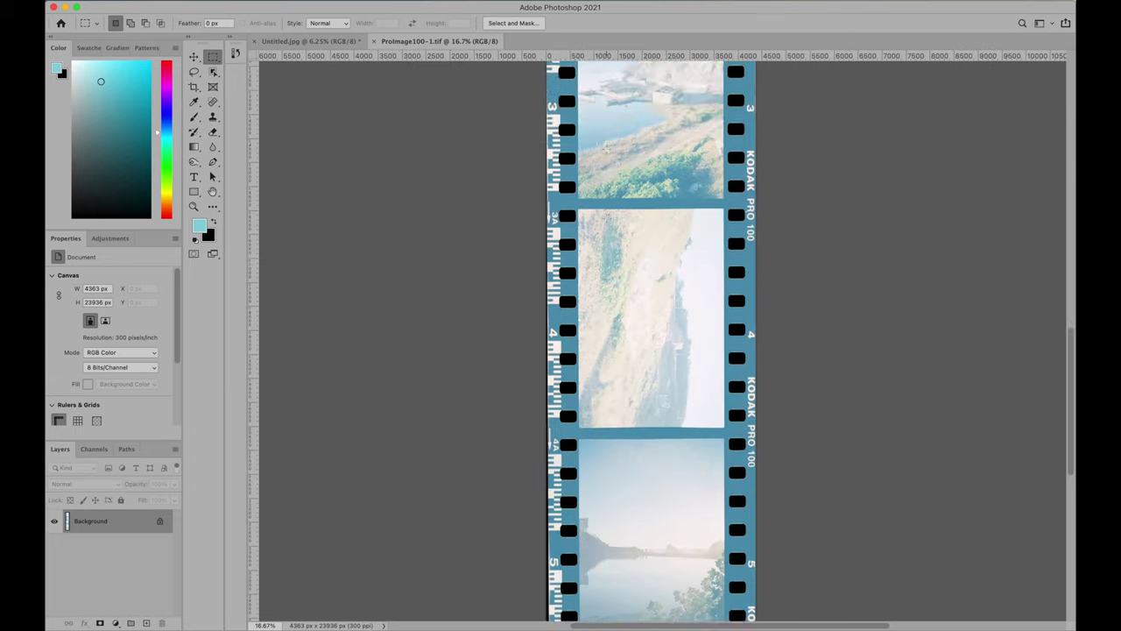
scroll(606, 149, "up", 20)
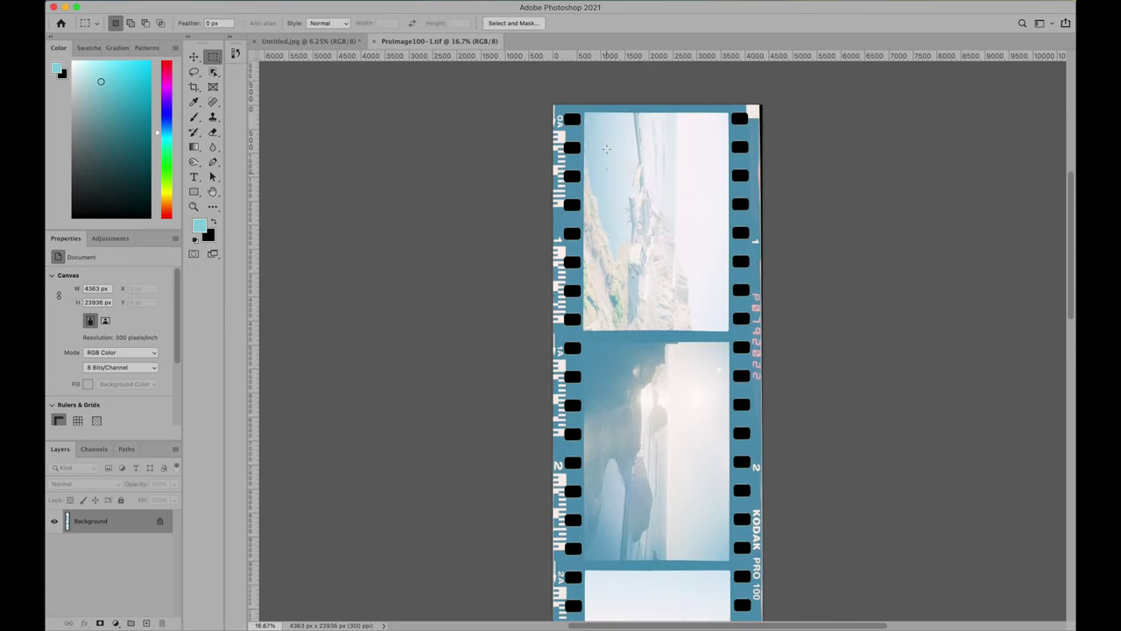
key("super+minus")
key("super+minus")
scroll(614, 205, "down", 3)
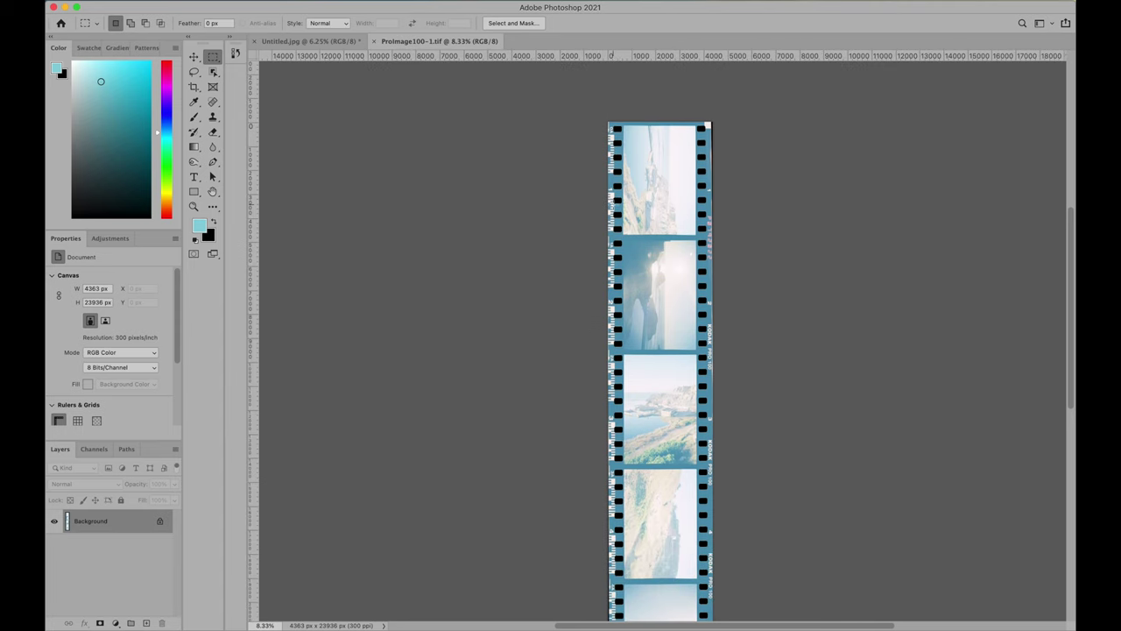
left_click(189, 0)
- Set a Levels midtone of 0.18 to darken the washed-out strip
mouse_move(202, 25)
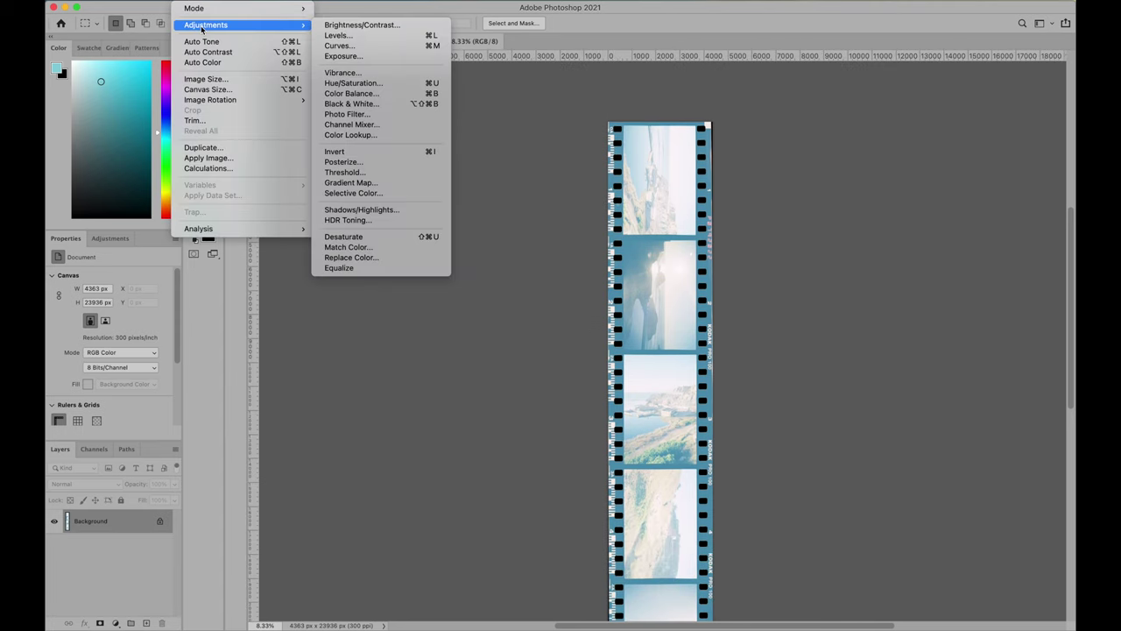
left_click(342, 38)
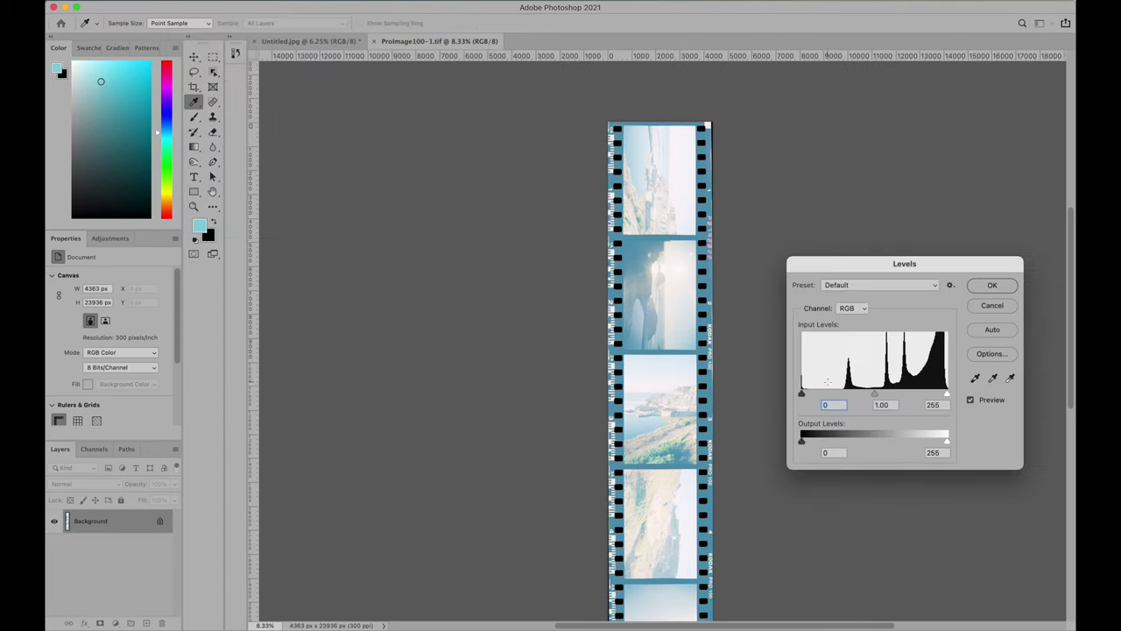
left_click_drag(876, 396, 930, 397)
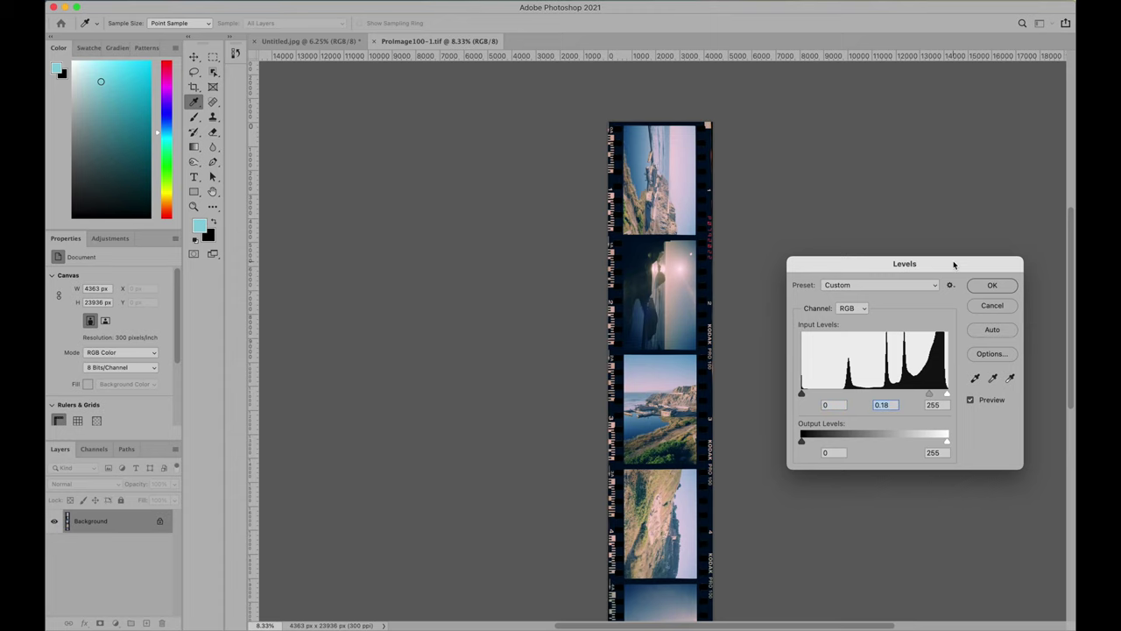
left_click(990, 287)
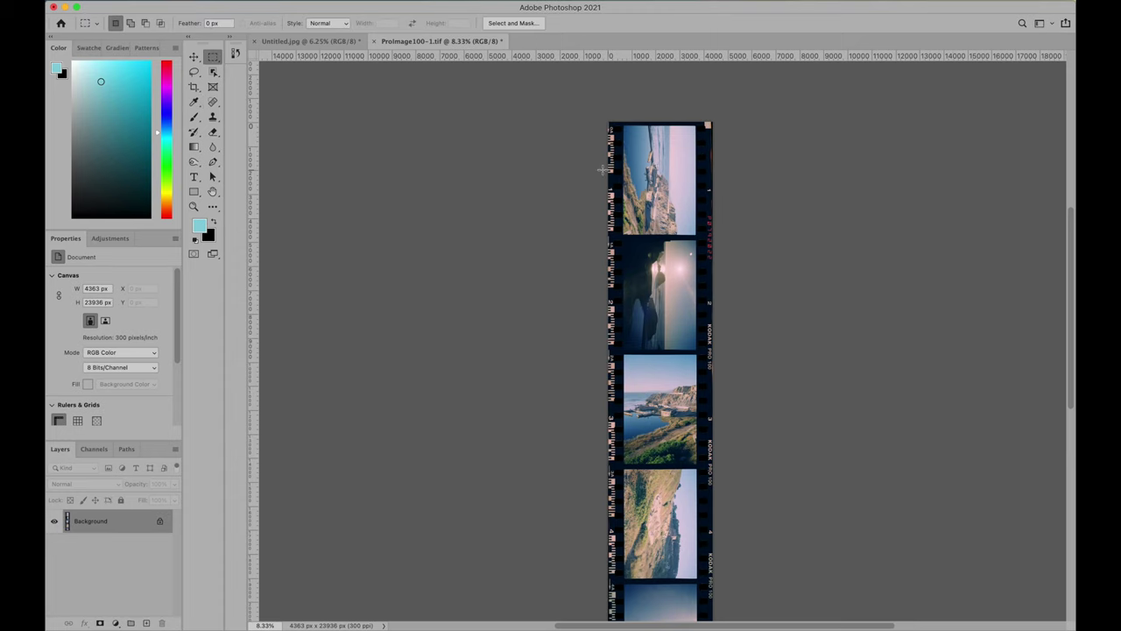
key("super+plus")
key("super+plus")
scroll(605, 136, "up", 6)
scroll(600, 130, "down", 1)
scroll(600, 130, "down", 6)
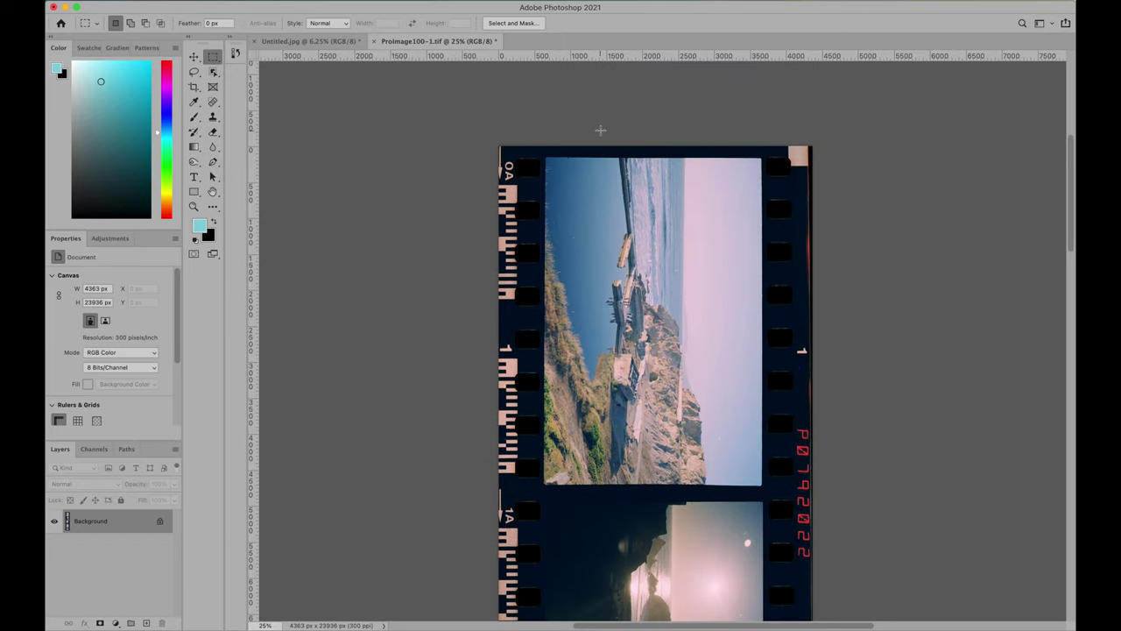
scroll(600, 130, "down", 6)
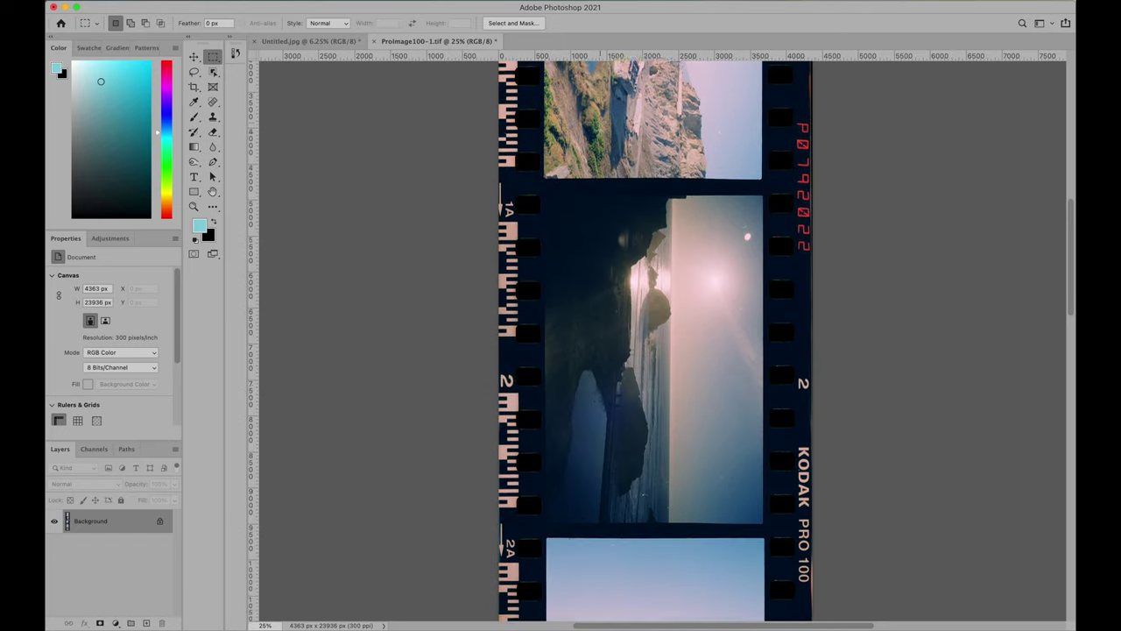
scroll(600, 130, "down", 2)
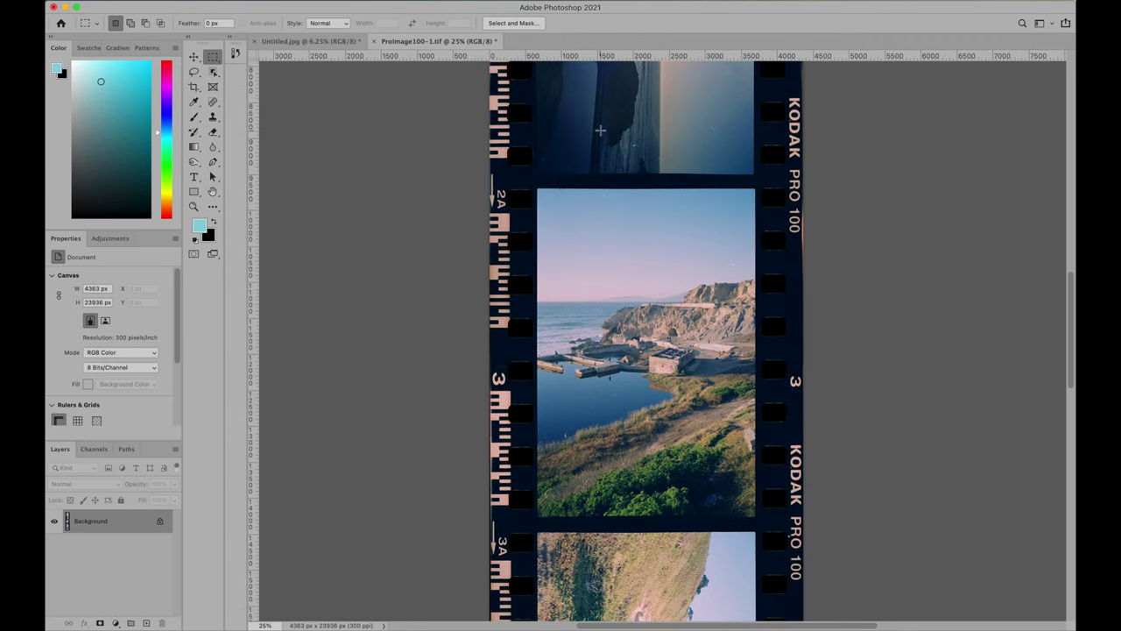
scroll(600, 130, "down", 1)
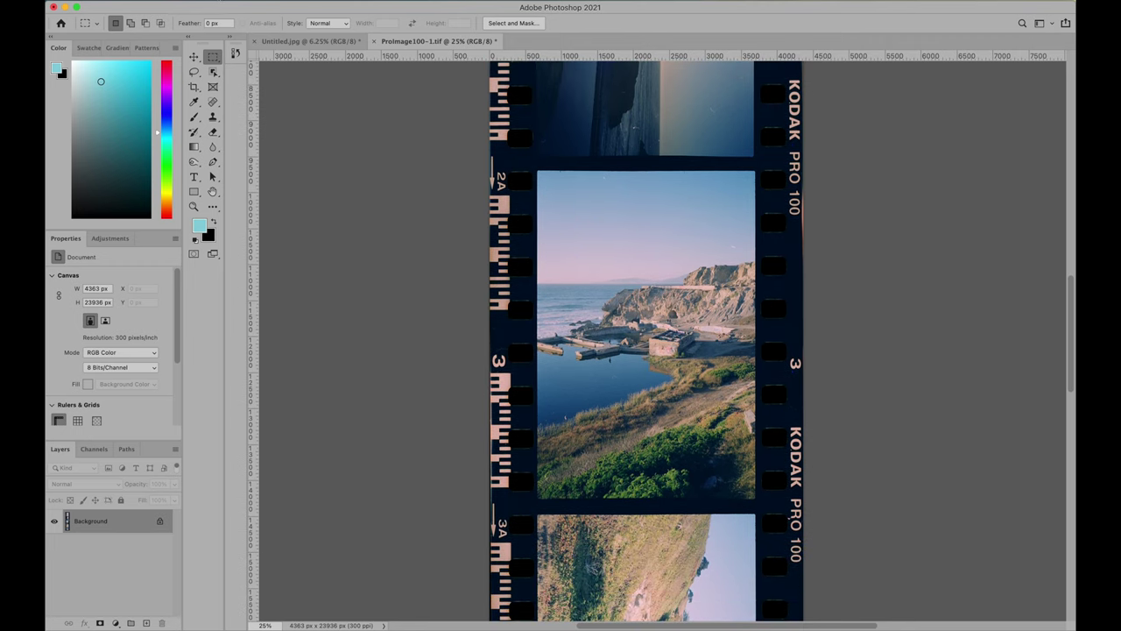
- In Color Balance, set the midtones to +4, +3, -15
left_click(192, 3)
mouse_move(214, 26)
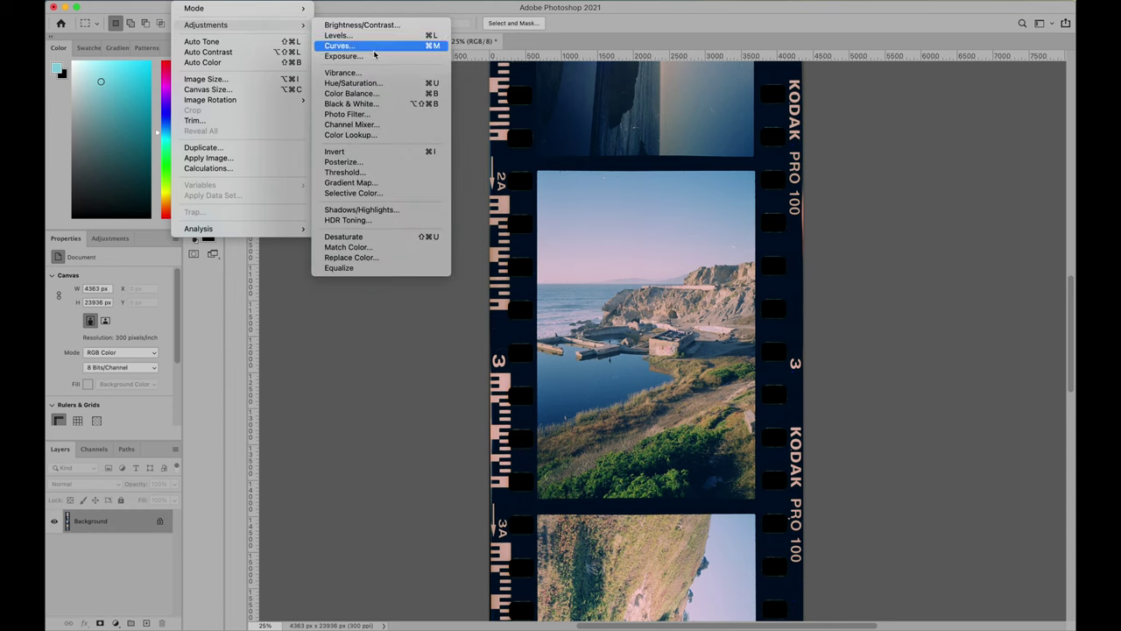
left_click(334, 93)
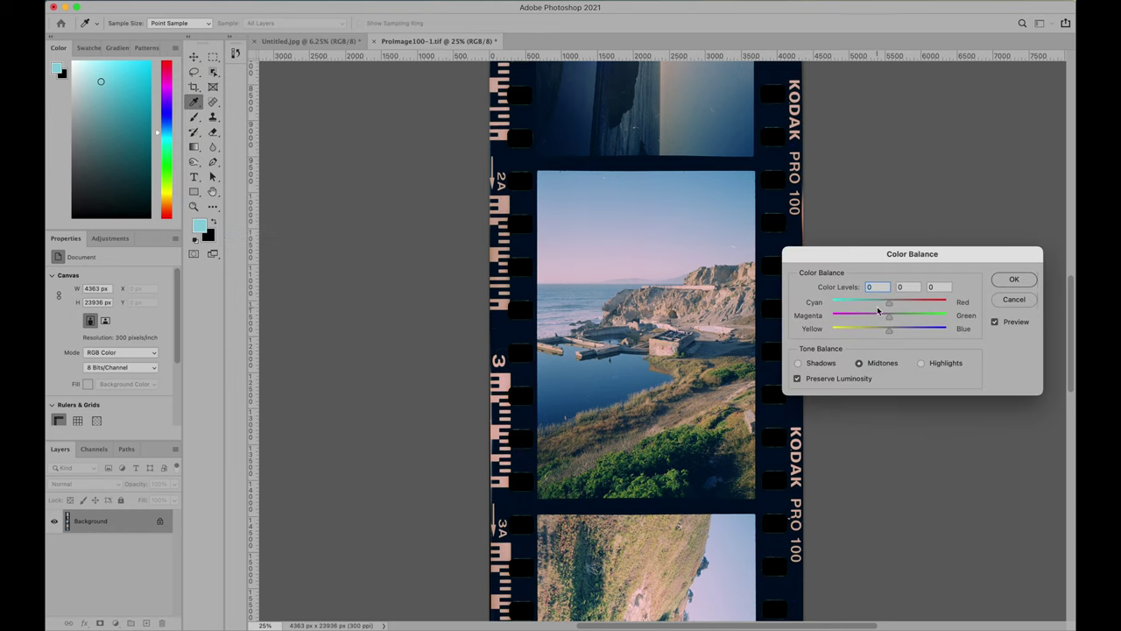
left_click_drag(890, 334, 895, 306)
left_click(891, 304)
left_click(881, 332)
- Set the shadows to +2, 0, -8 and apply the Color Balance
left_click(814, 363)
left_click_drag(889, 331, 883, 332)
left_click(891, 303)
left_click(1010, 279)
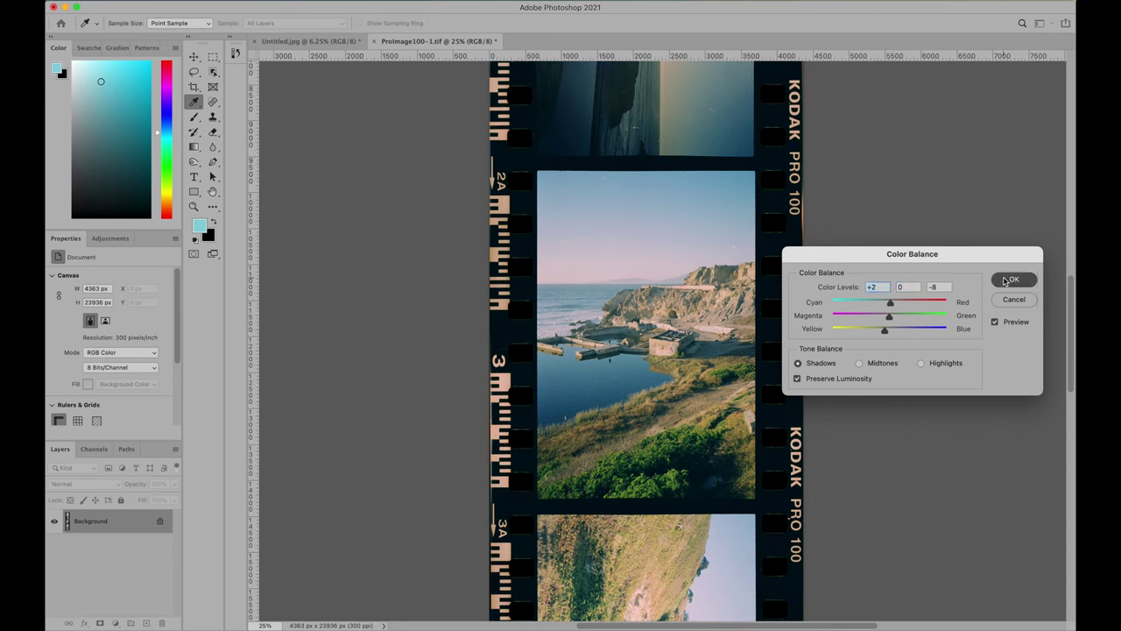
key("m")
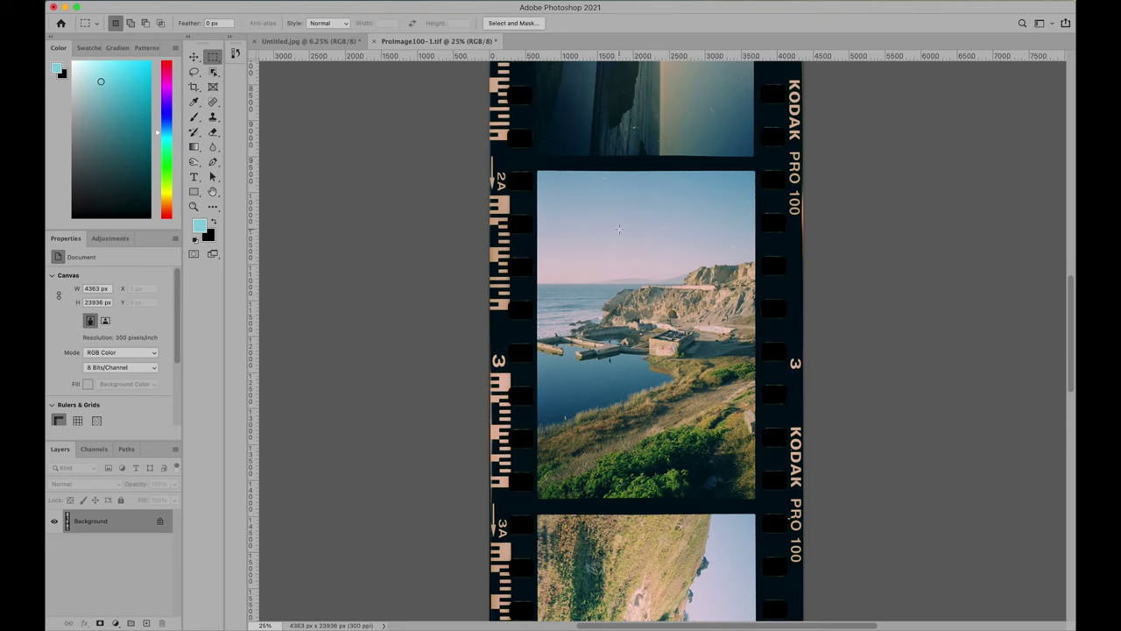
- Draw a 4363 × 4866 px rectangular selection around top frame 0A
scroll(618, 229, "up", 3)
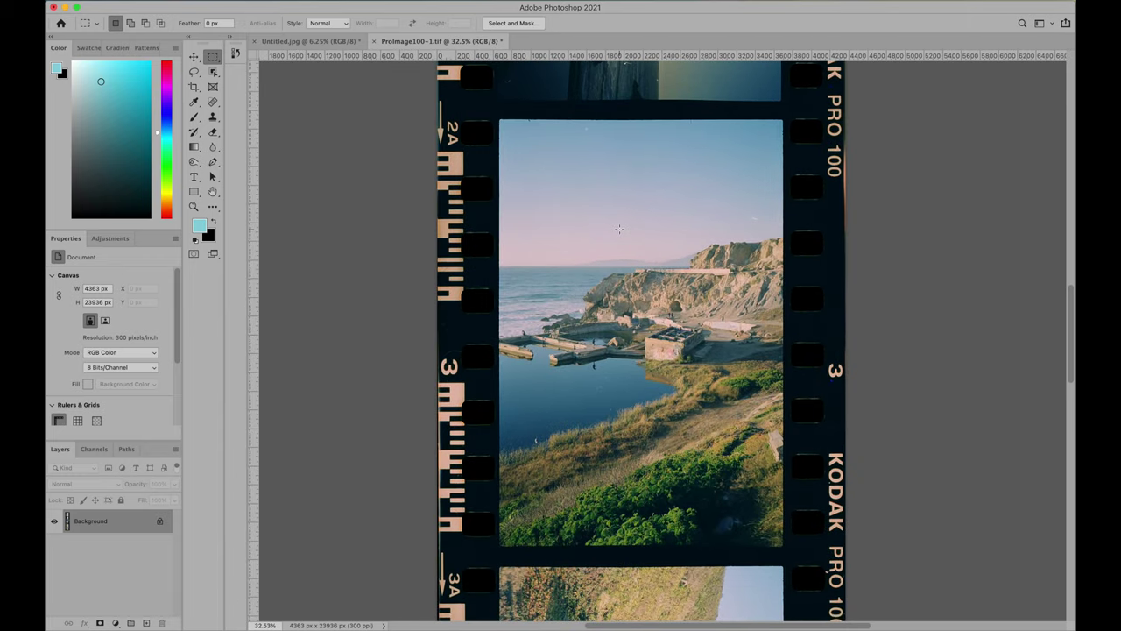
scroll(619, 228, "down", 2)
scroll(618, 228, "down", 8)
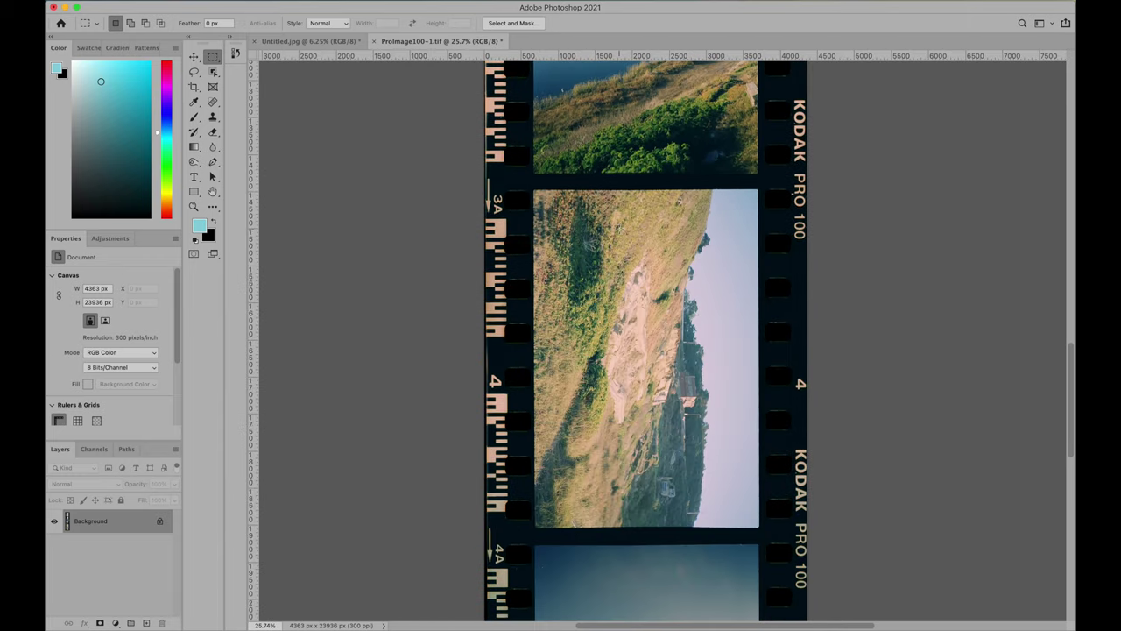
scroll(619, 229, "down", 8)
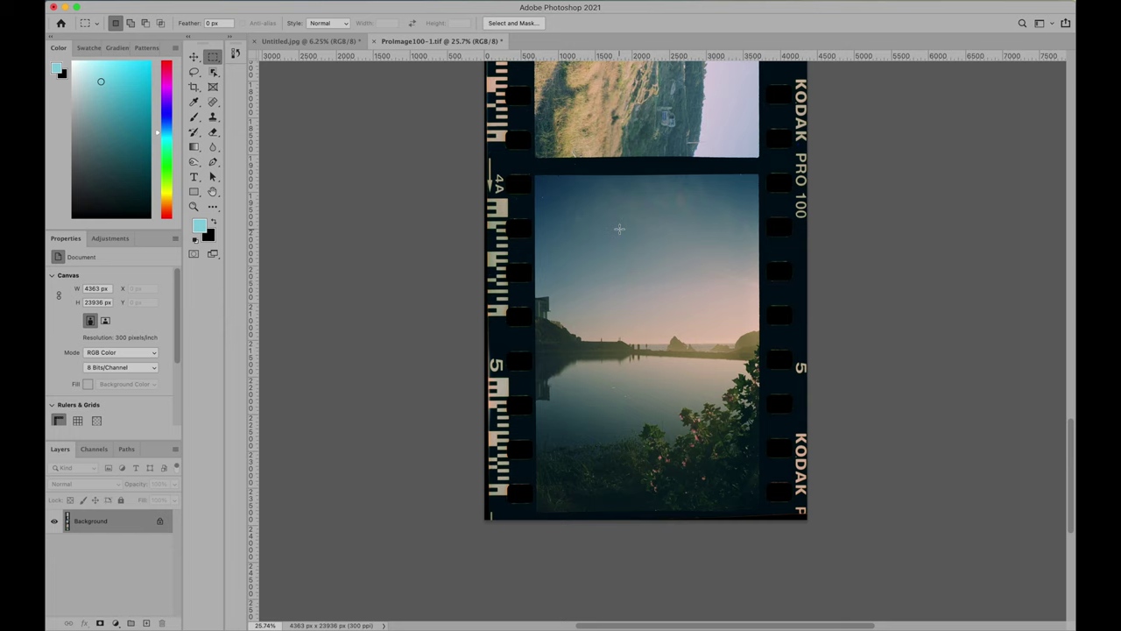
scroll(620, 229, "up", 8)
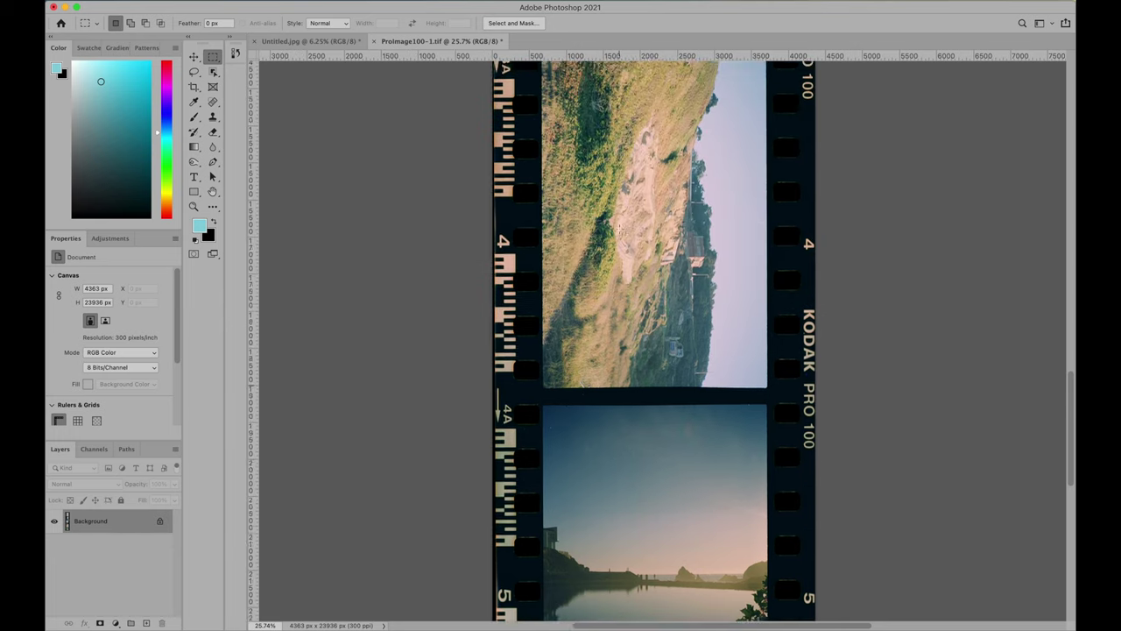
scroll(620, 228, "up", 20)
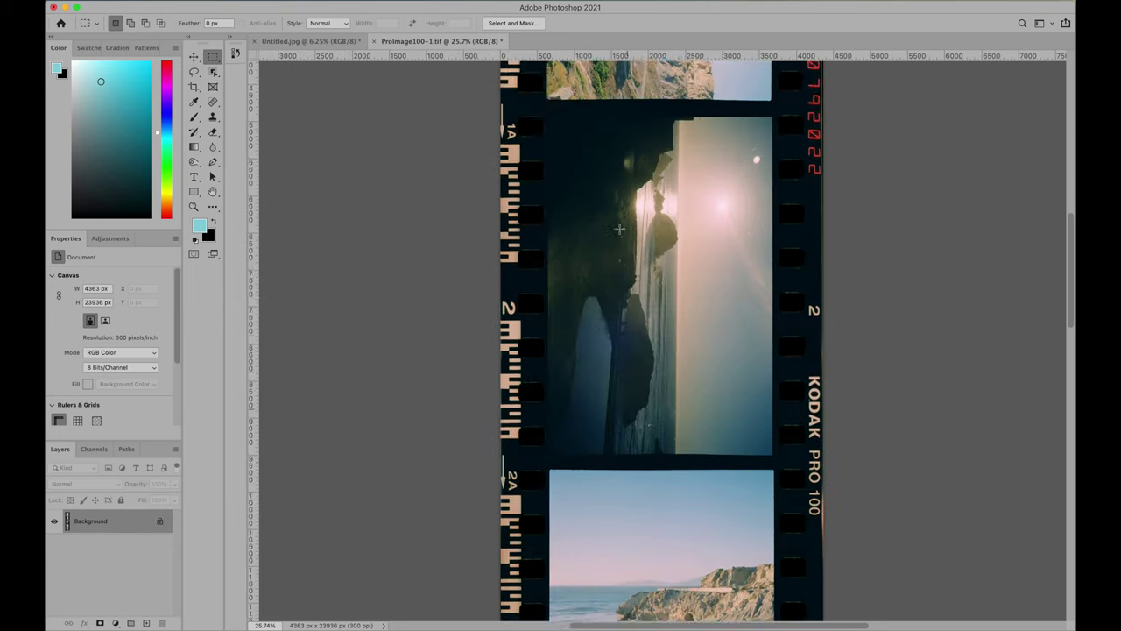
scroll(619, 228, "down", 3)
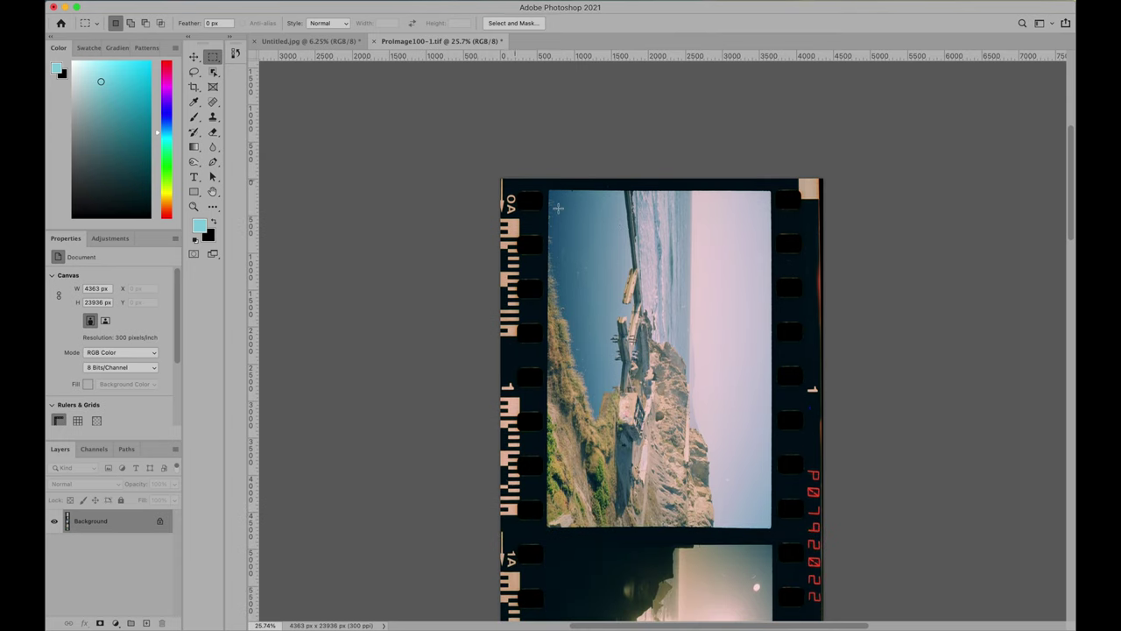
left_click_drag(495, 176, 846, 538)
- Rotate the image 90° counter clockwise, making the canvas 23936 × 4363 px
left_click(186, 0)
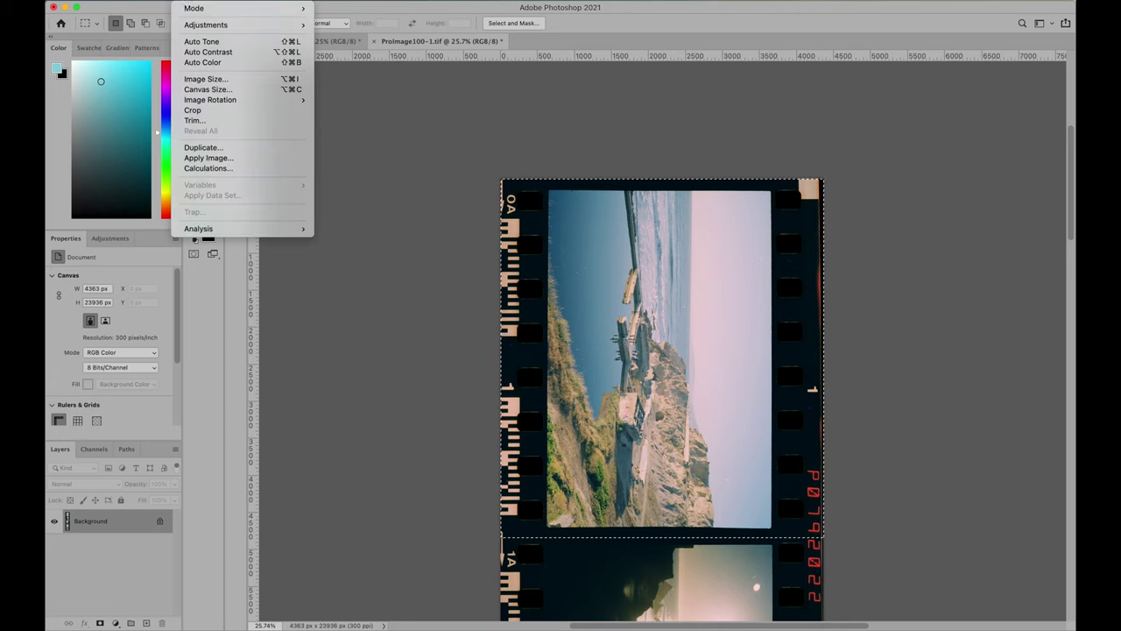
mouse_move(195, 27)
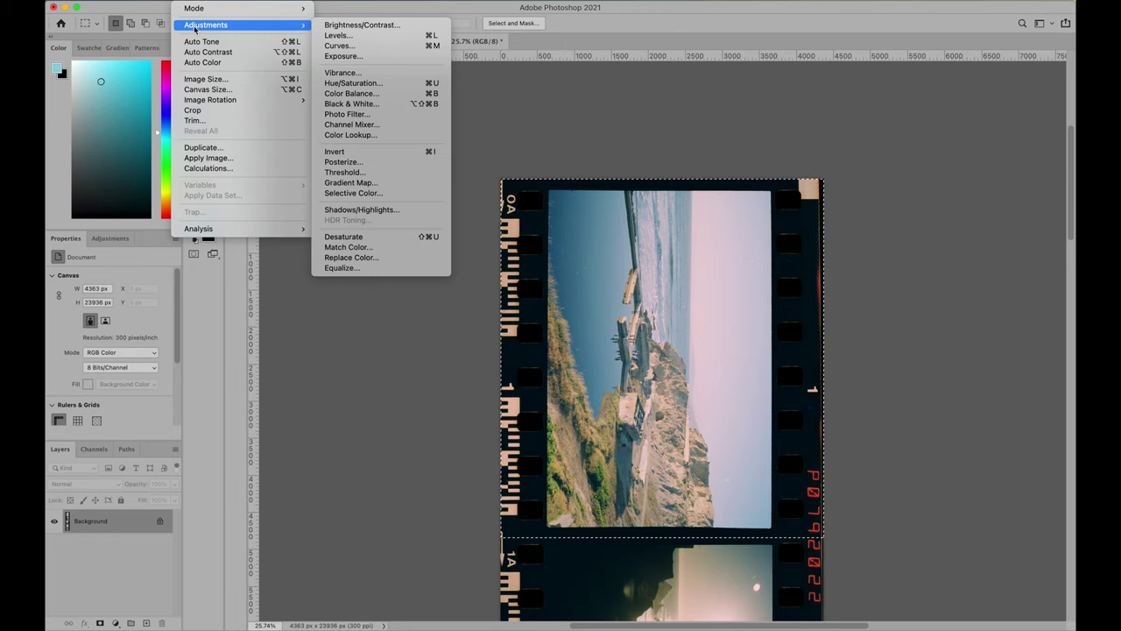
mouse_move(212, 100)
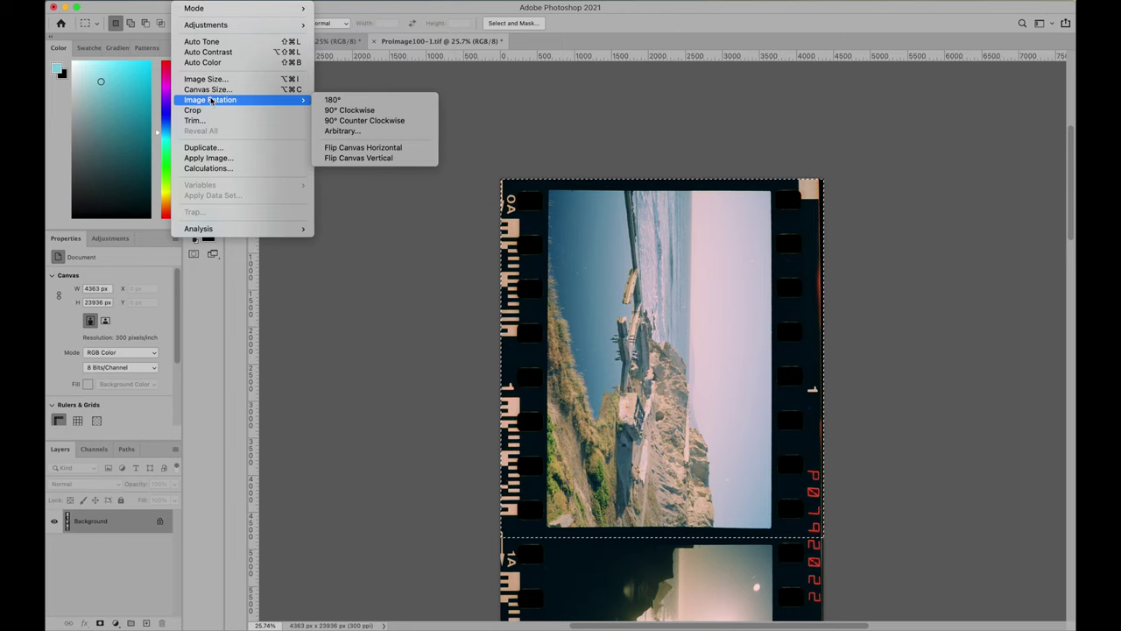
left_click(346, 120)
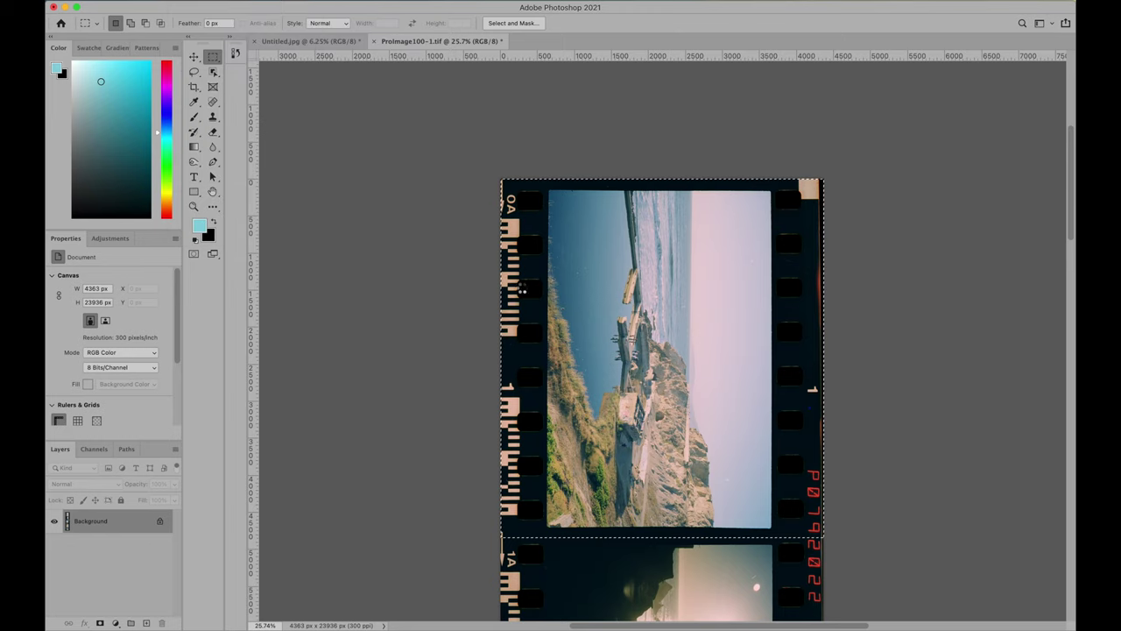
- Scroll sideways along the now-horizontal strip to review the frames
scroll(635, 335, "right", 2)
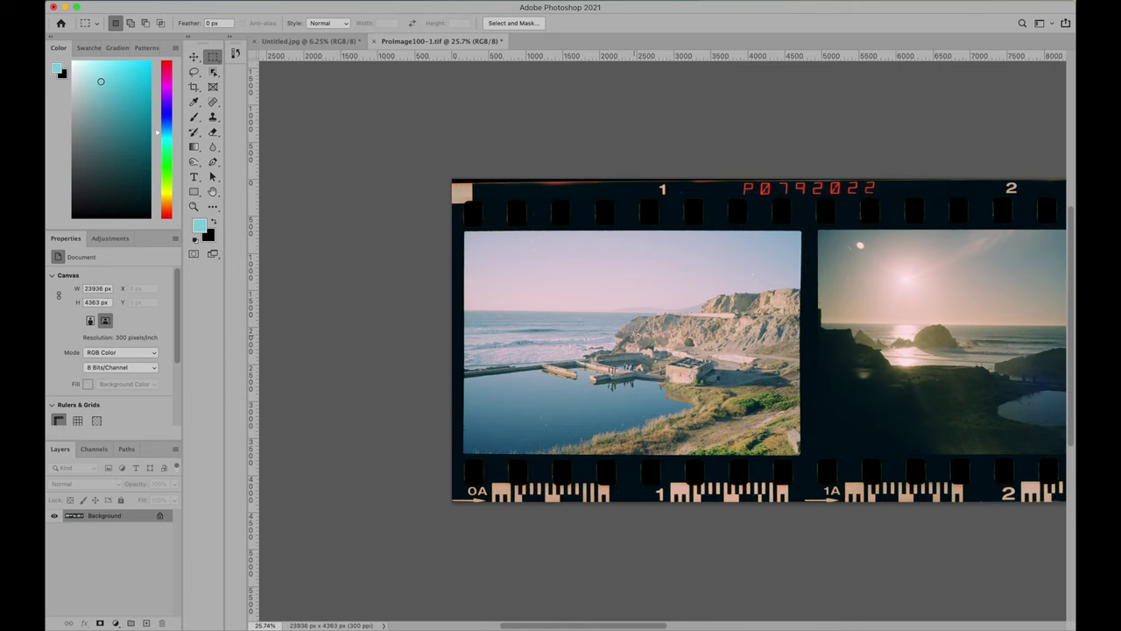
scroll(634, 336, "right", 8)
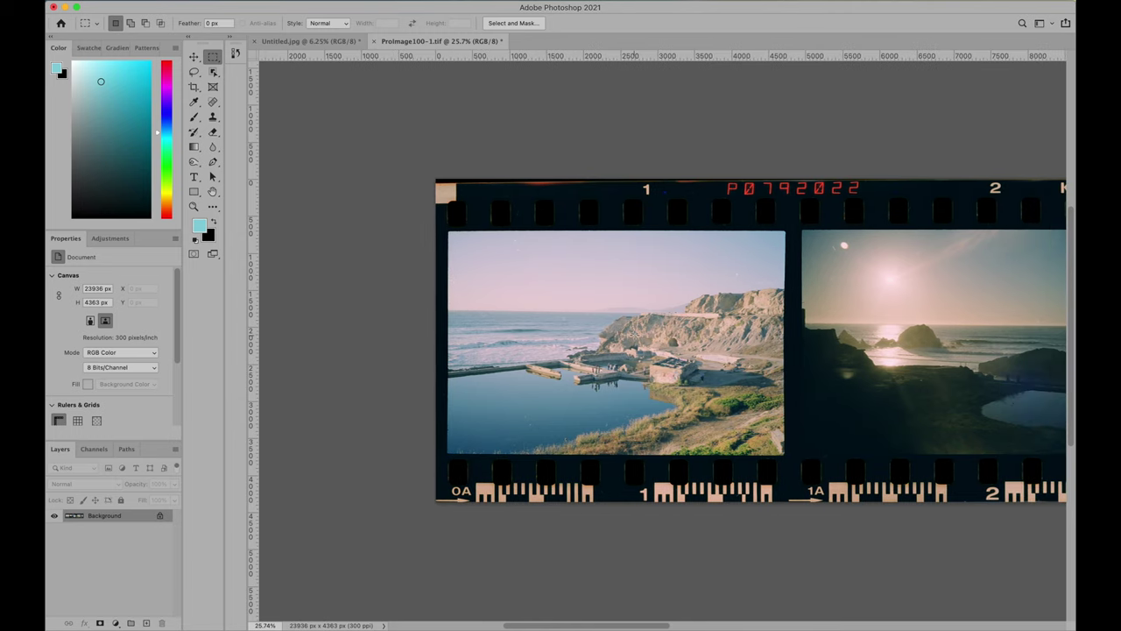
scroll(634, 336, "right", 4)
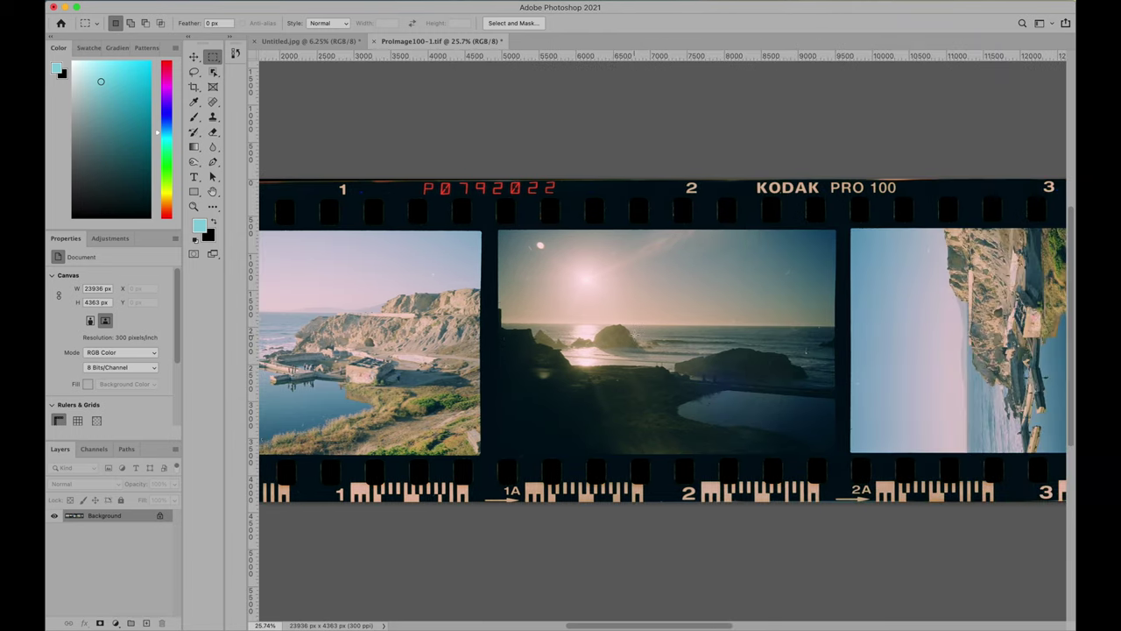
scroll(635, 335, "right", 20)
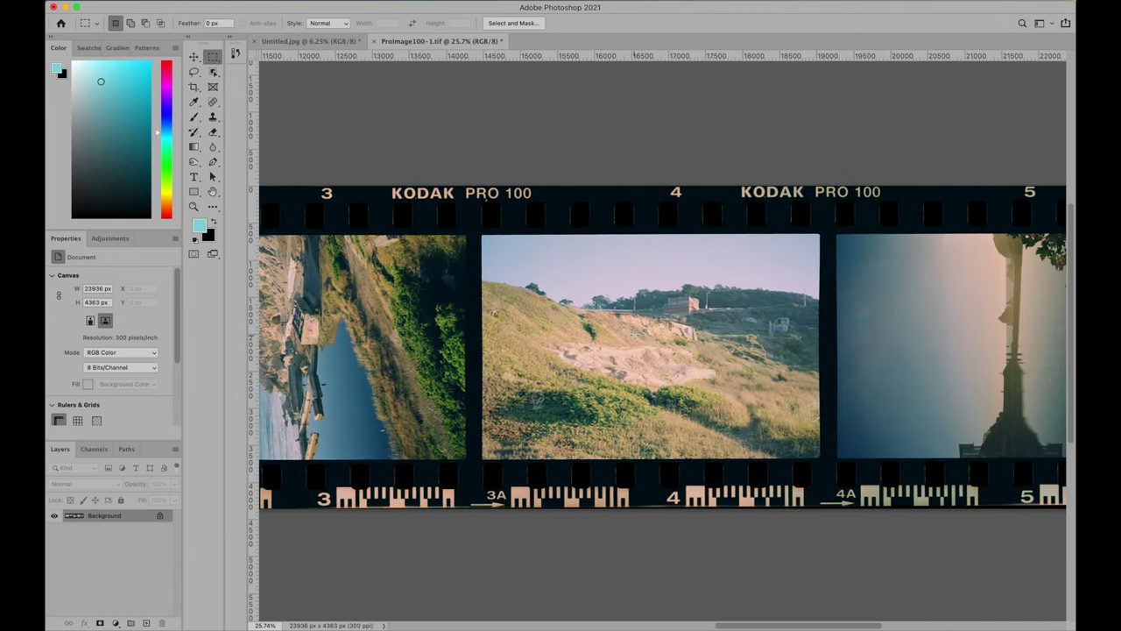
scroll(634, 335, "right", 20)
scroll(634, 335, "left", 20)
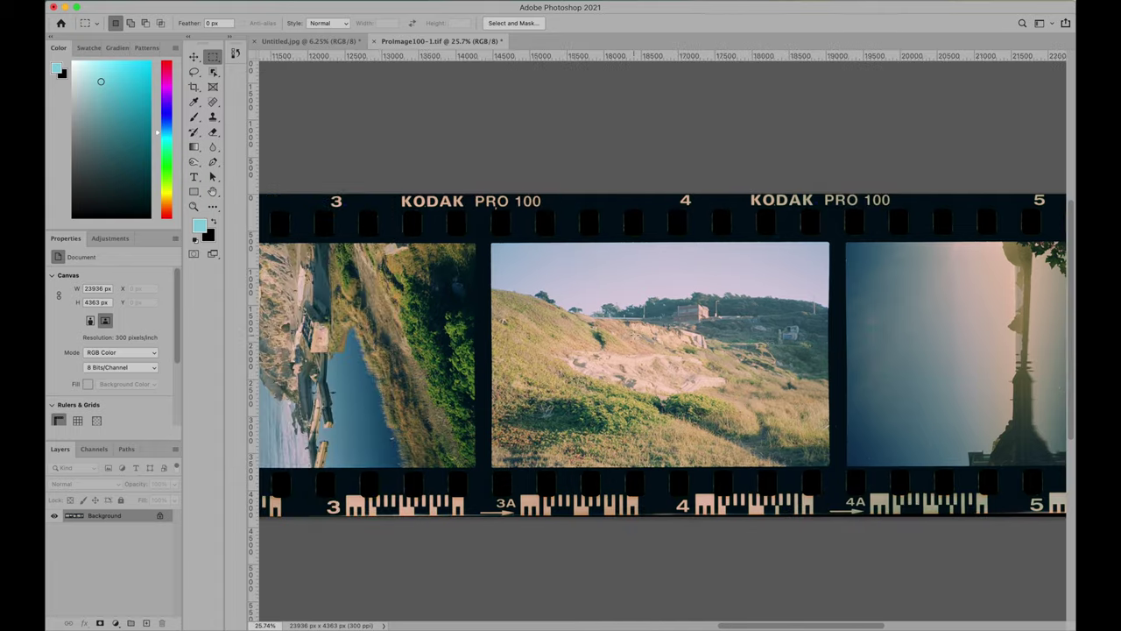
scroll(635, 335, "left", 5)
scroll(635, 336, "right", 5)
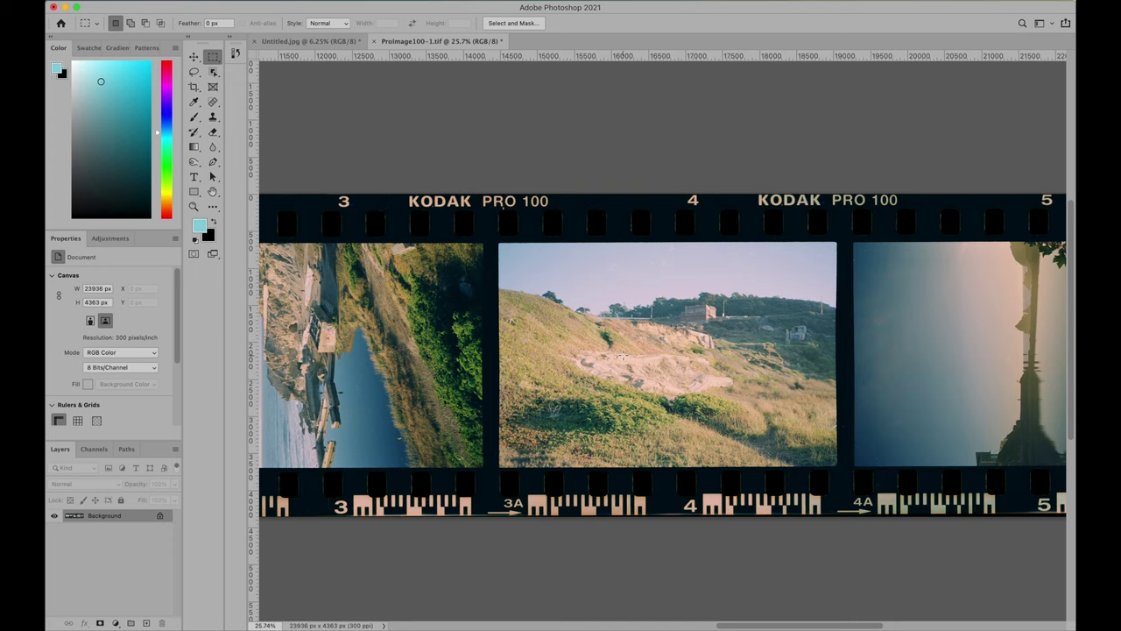
- Switch to Discord's #photos channel and browse members' shared film shots, including a mountain panorama
mouse_move(599, 622)
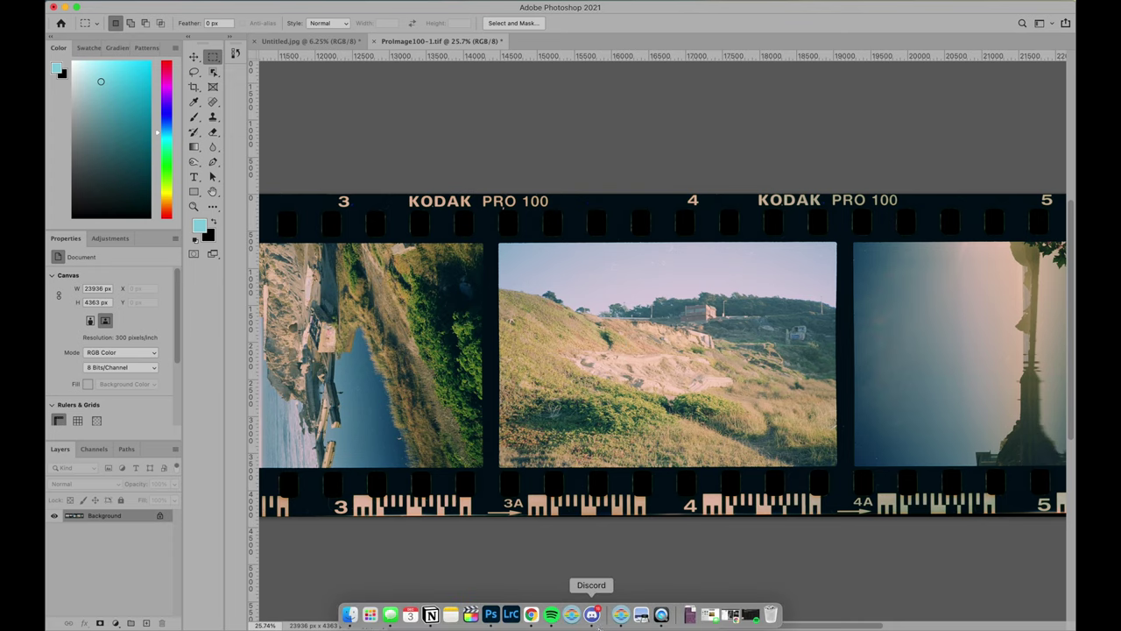
left_click(593, 615)
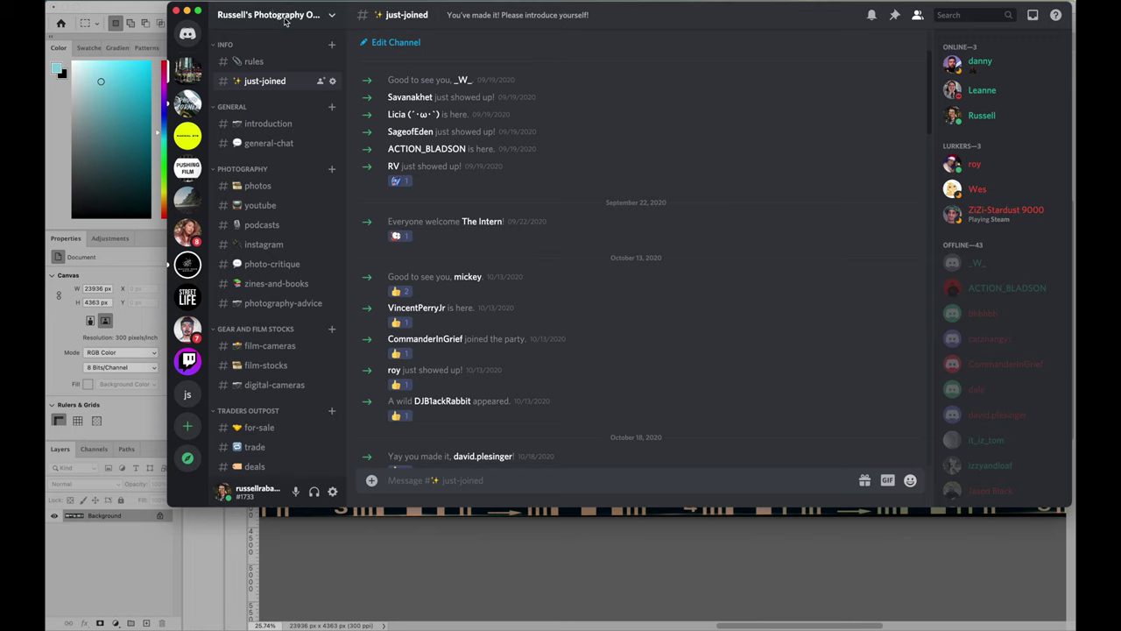
left_click(292, 185)
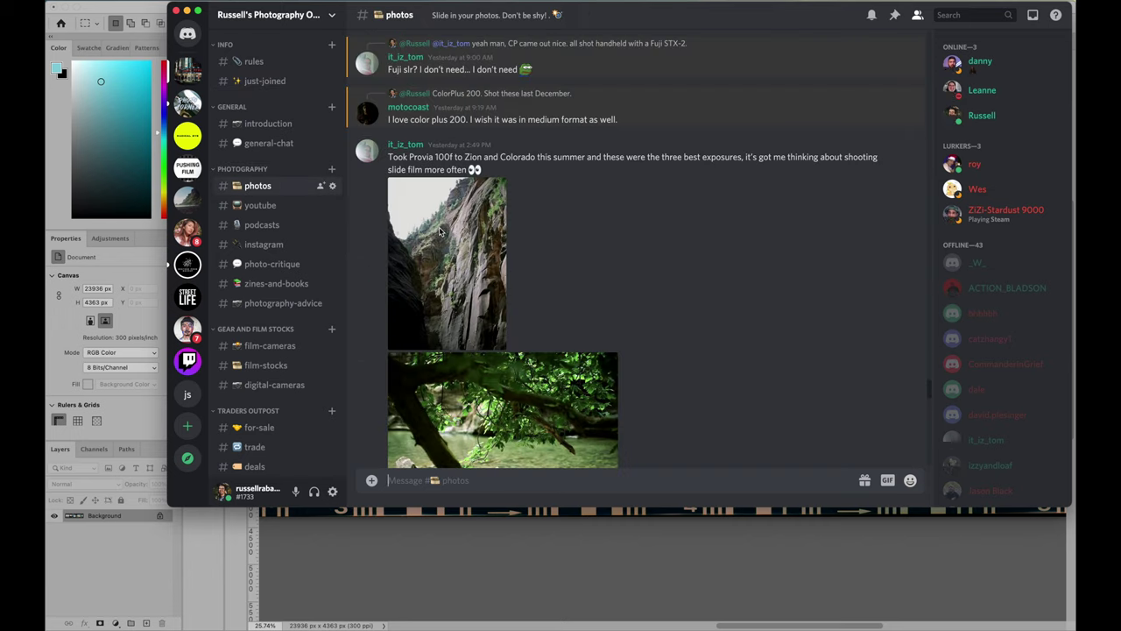
scroll(440, 230, "down", 3)
scroll(439, 233, "down", 10)
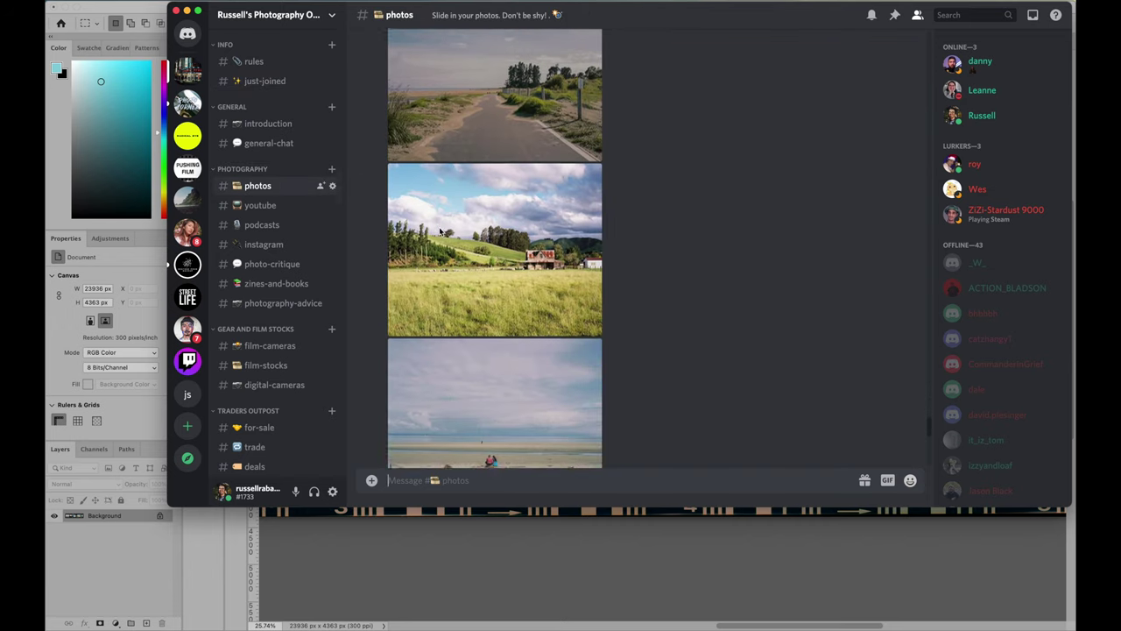
scroll(439, 230, "down", 4)
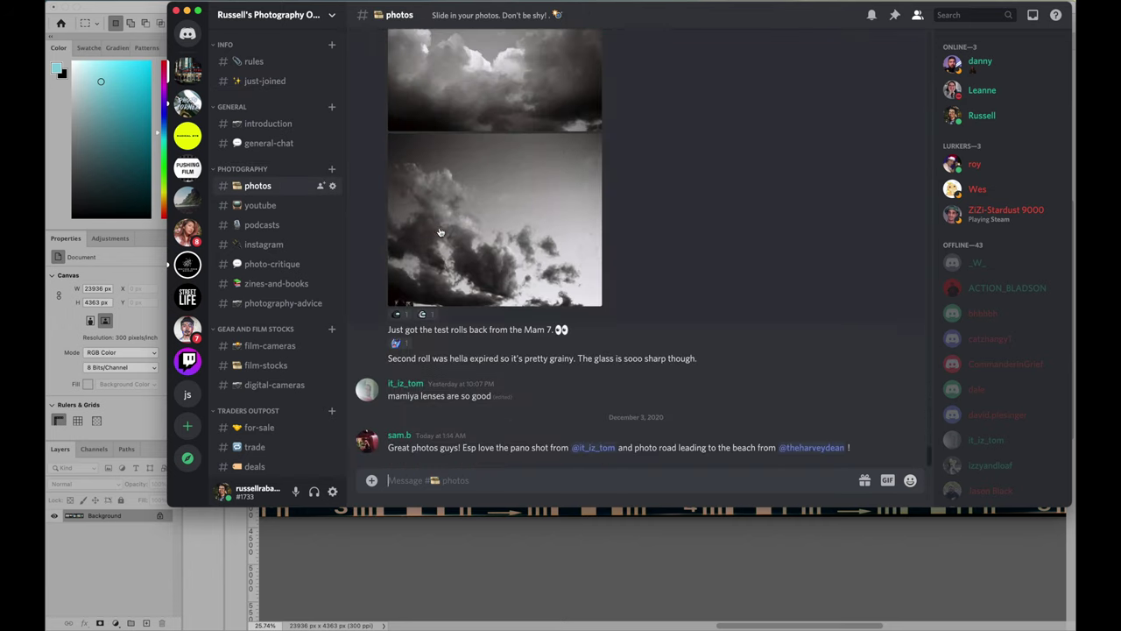
scroll(440, 231, "up", 10)
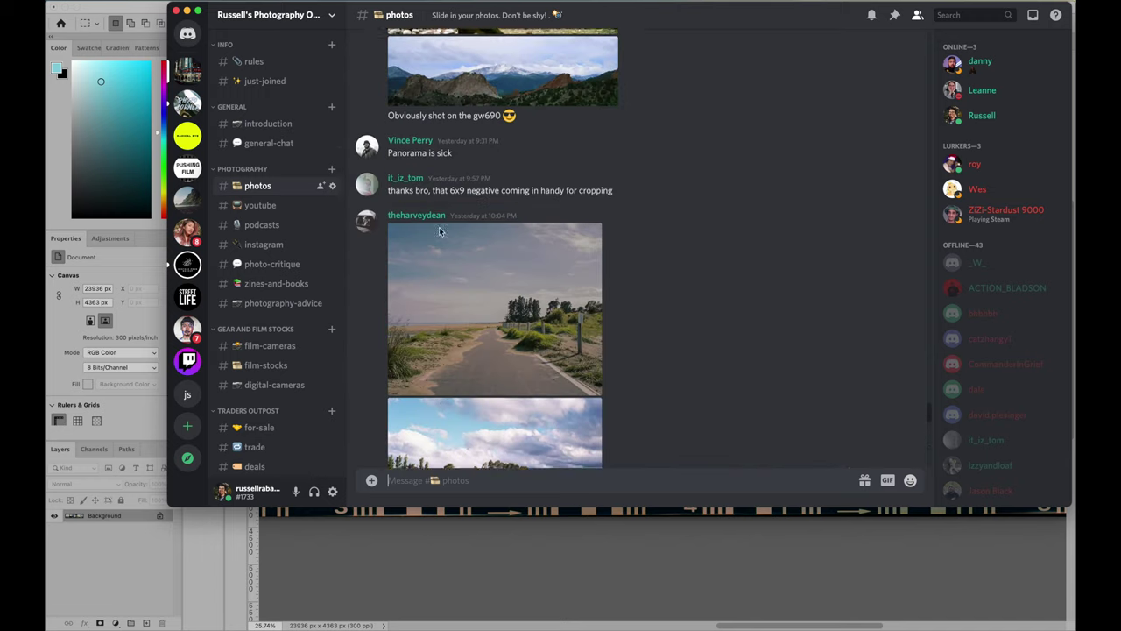
scroll(440, 231, "up", 10)
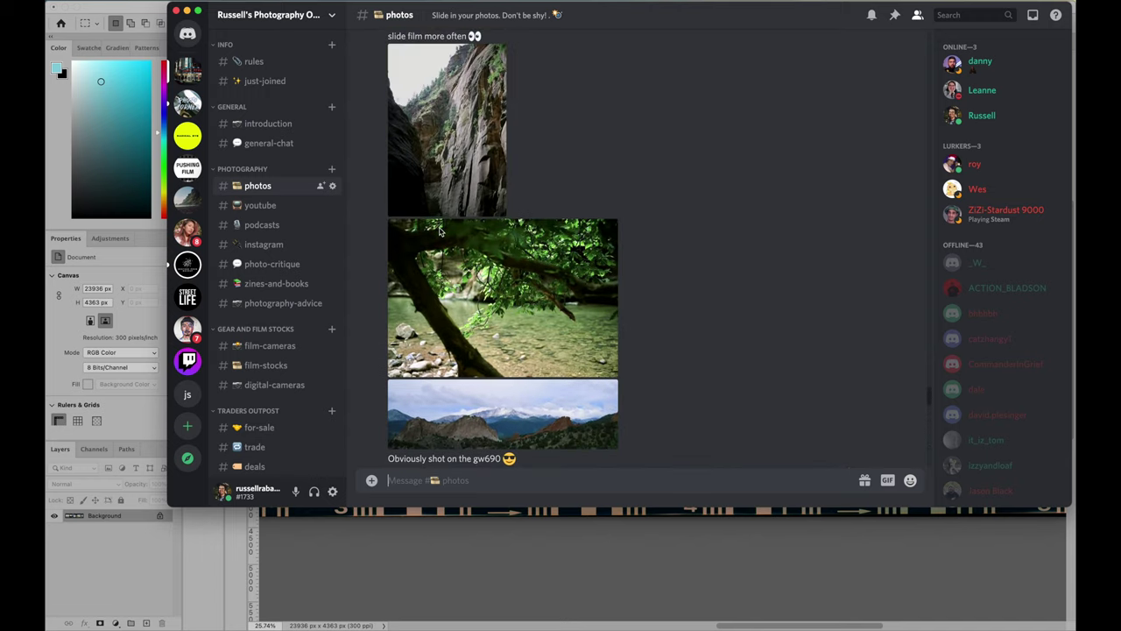
scroll(439, 231, "up", 3)
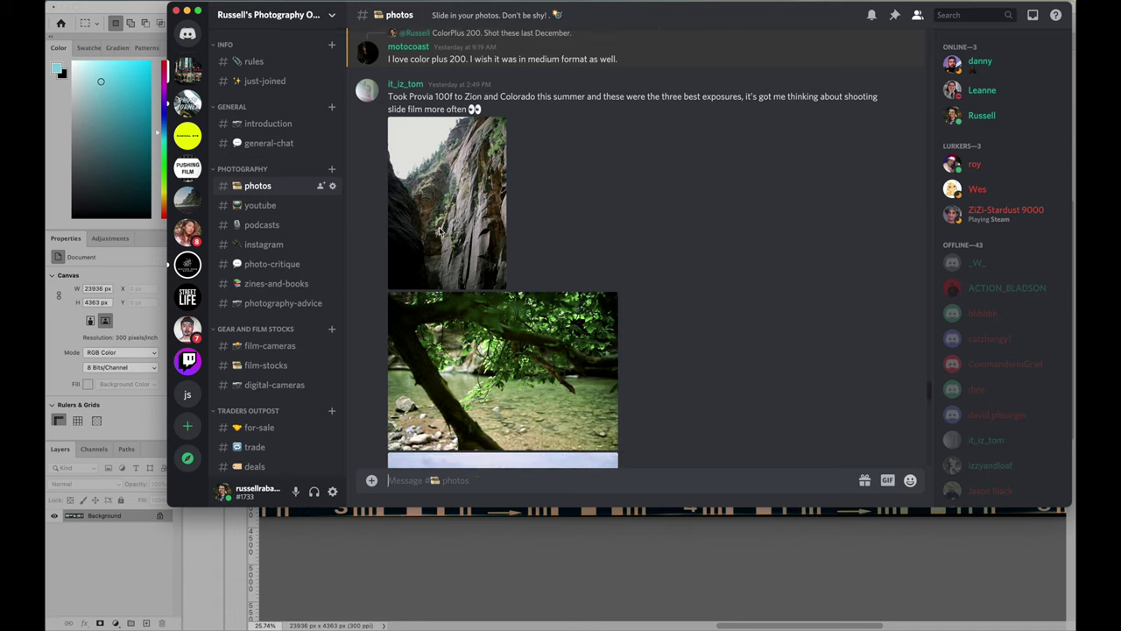
scroll(439, 231, "down", 3)
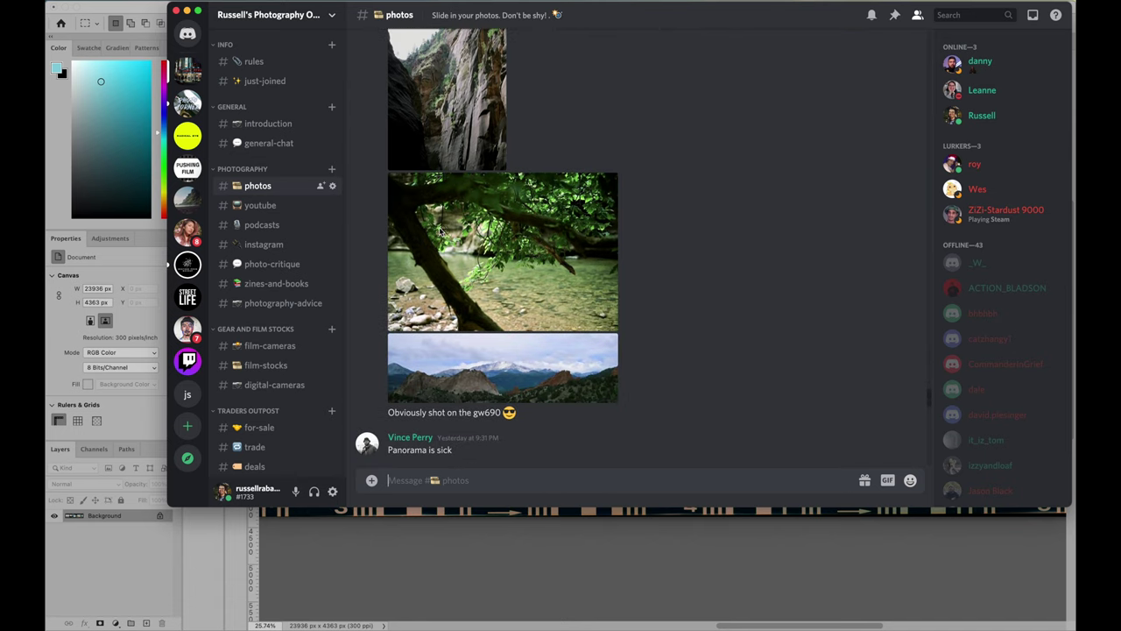